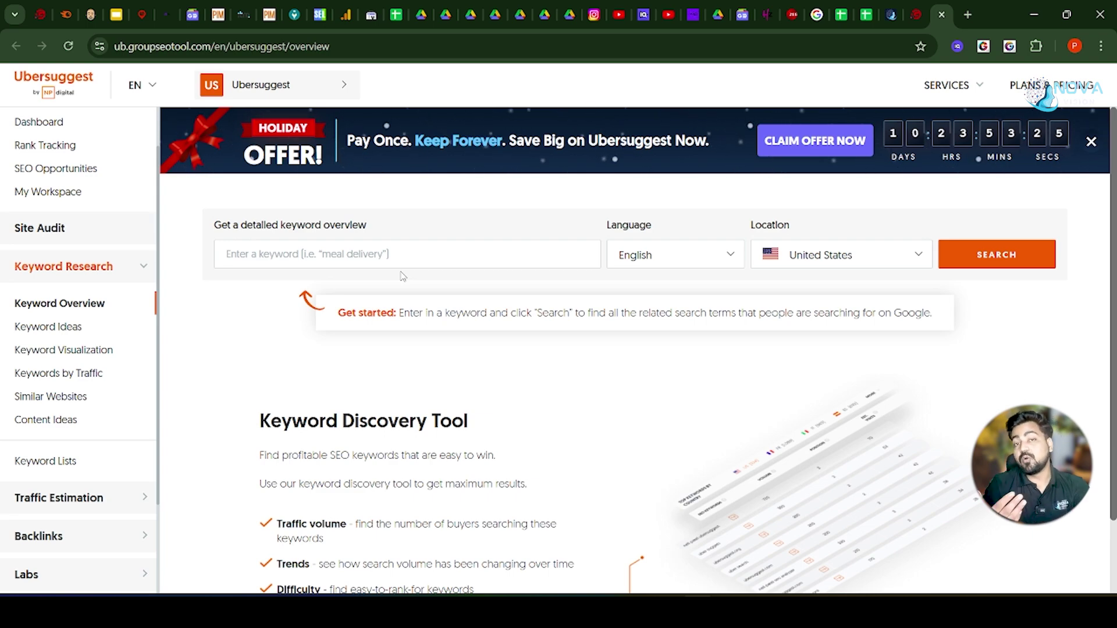
# Search for a keyword overview of "Digital Marketing" with the location set to India.
pyautogui.click(346, 246)
pyautogui.write('Digit')
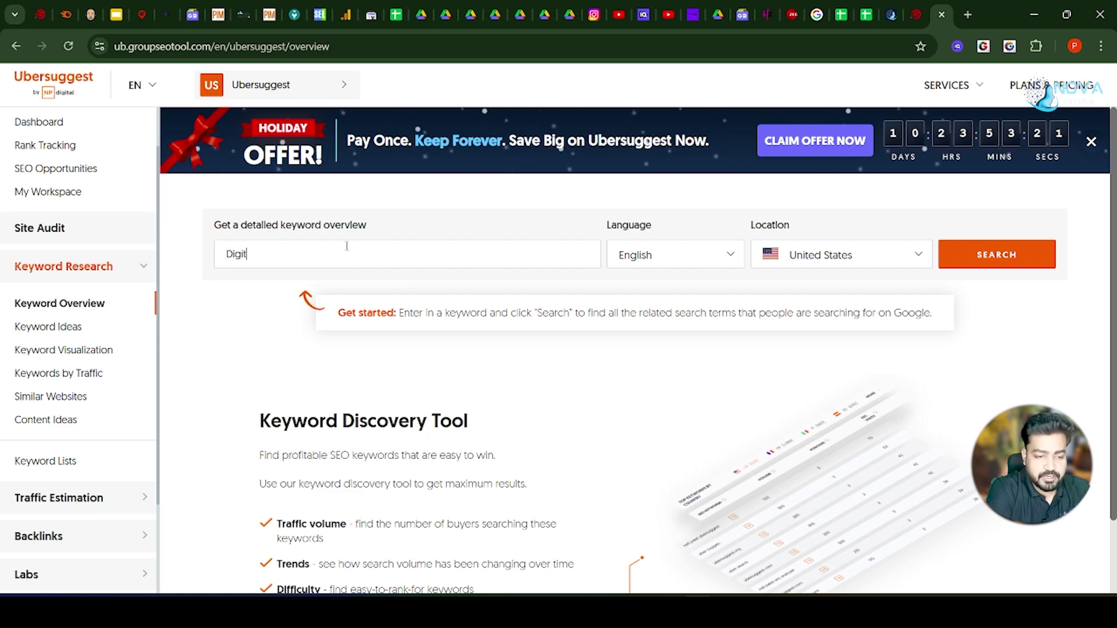
pyautogui.write('al Marketing')
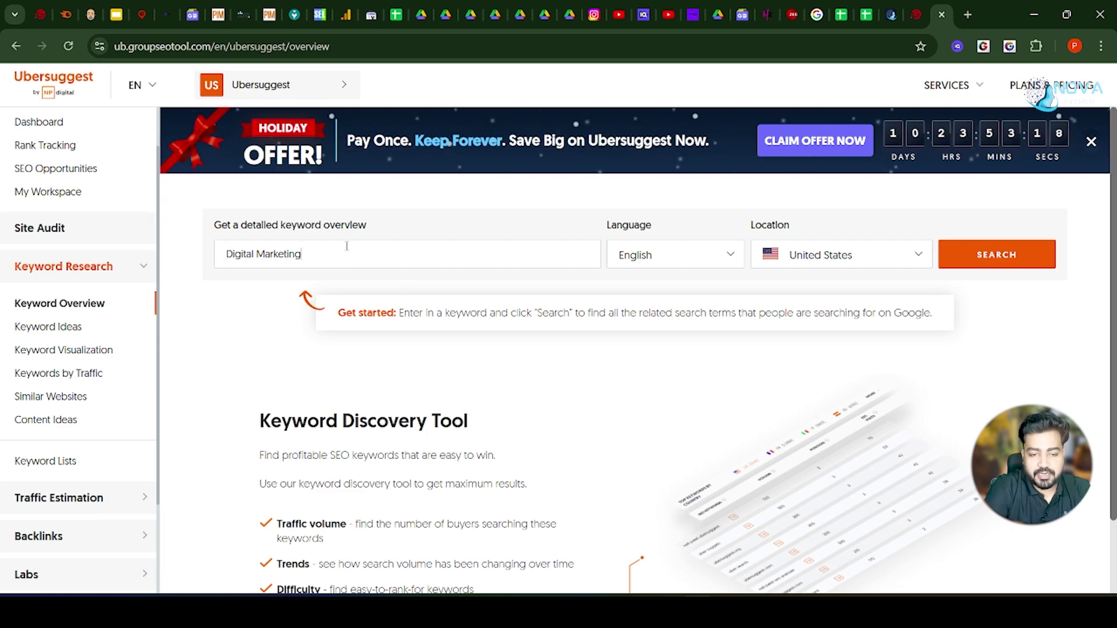
pyautogui.click(852, 265)
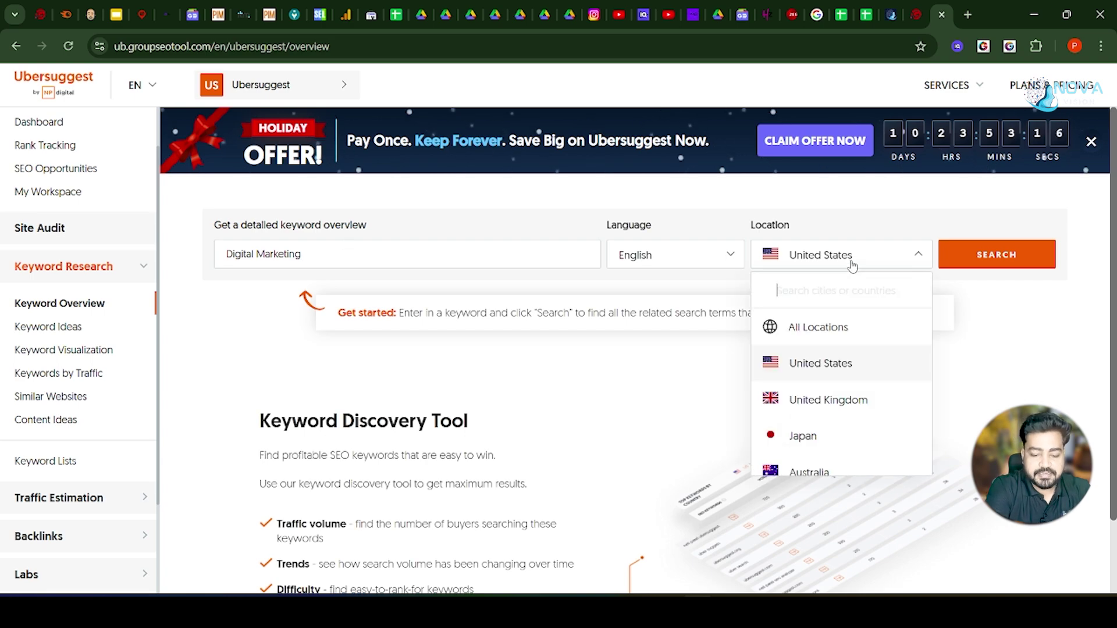
pyautogui.write('indi')
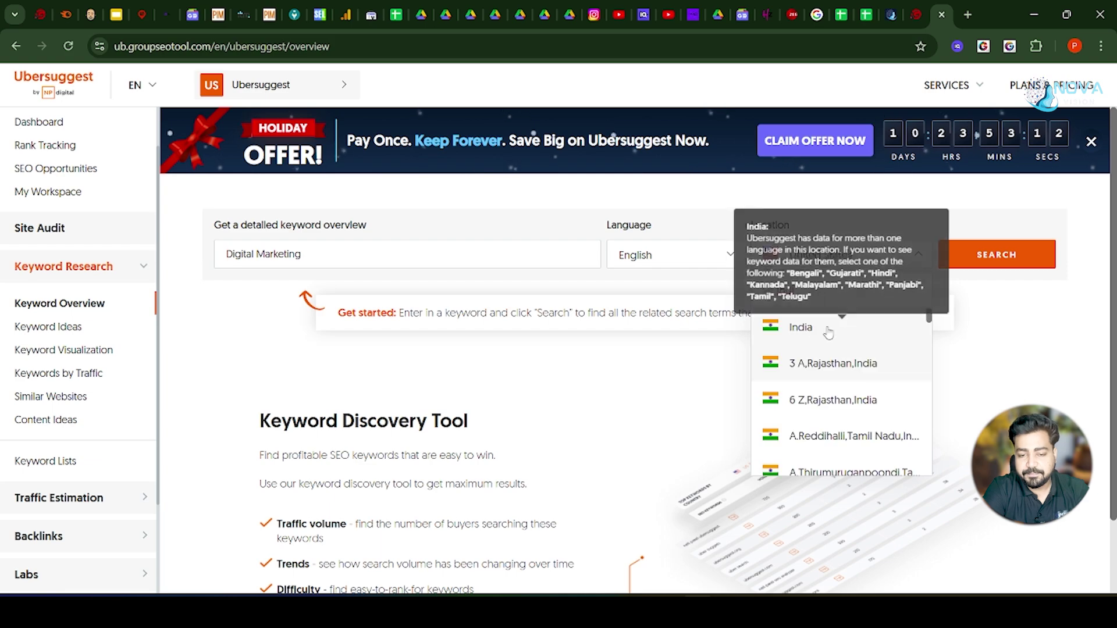
pyautogui.click(829, 331)
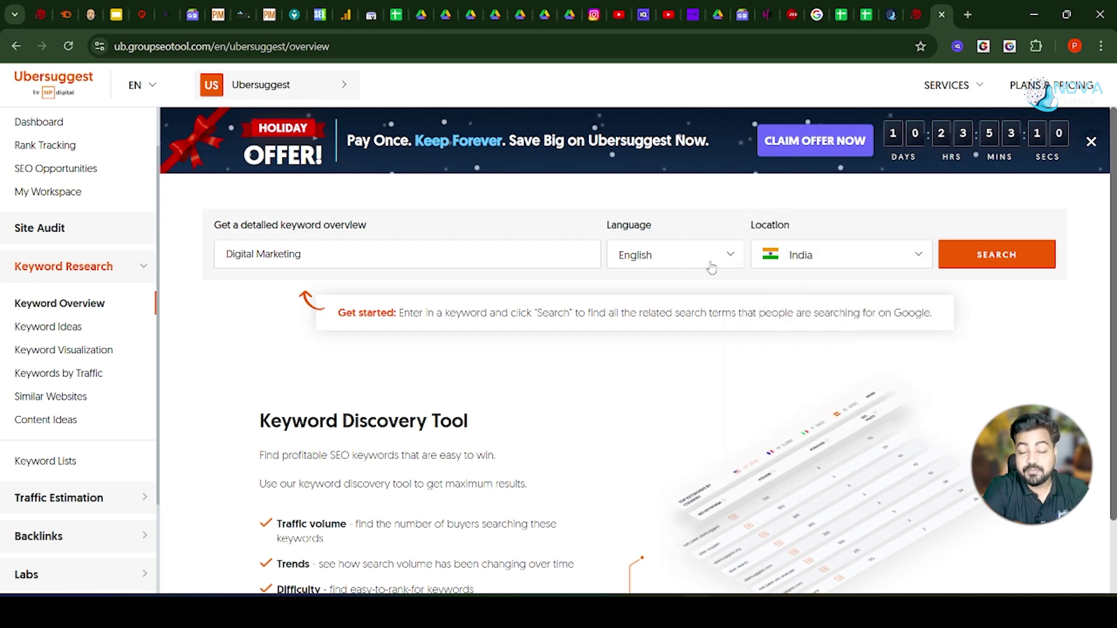
pyautogui.click(960, 269)
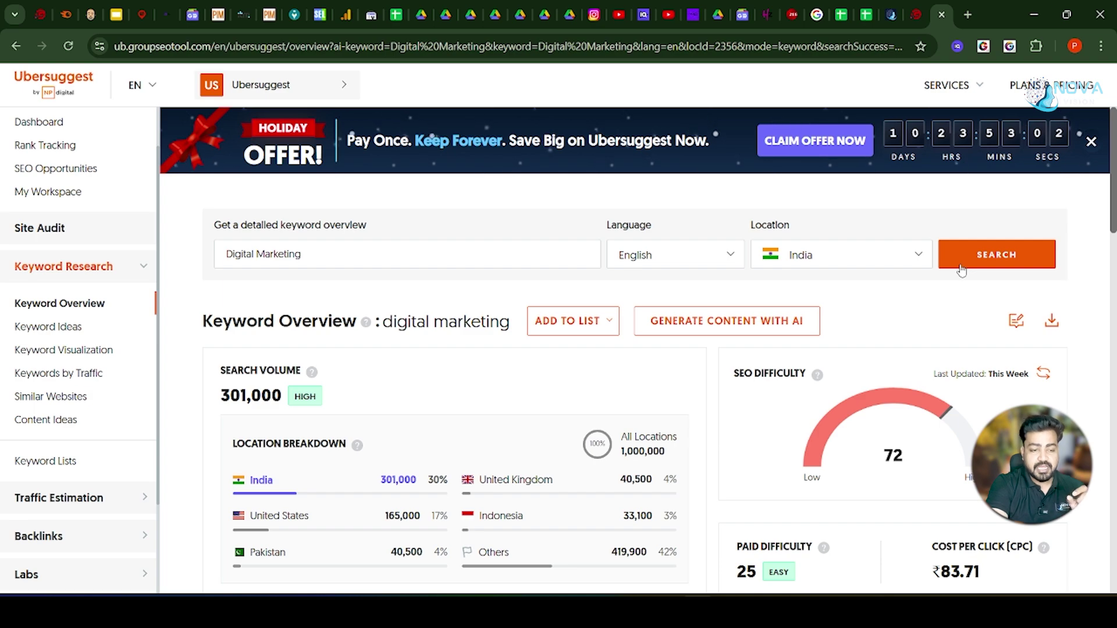
pyautogui.click(960, 270)
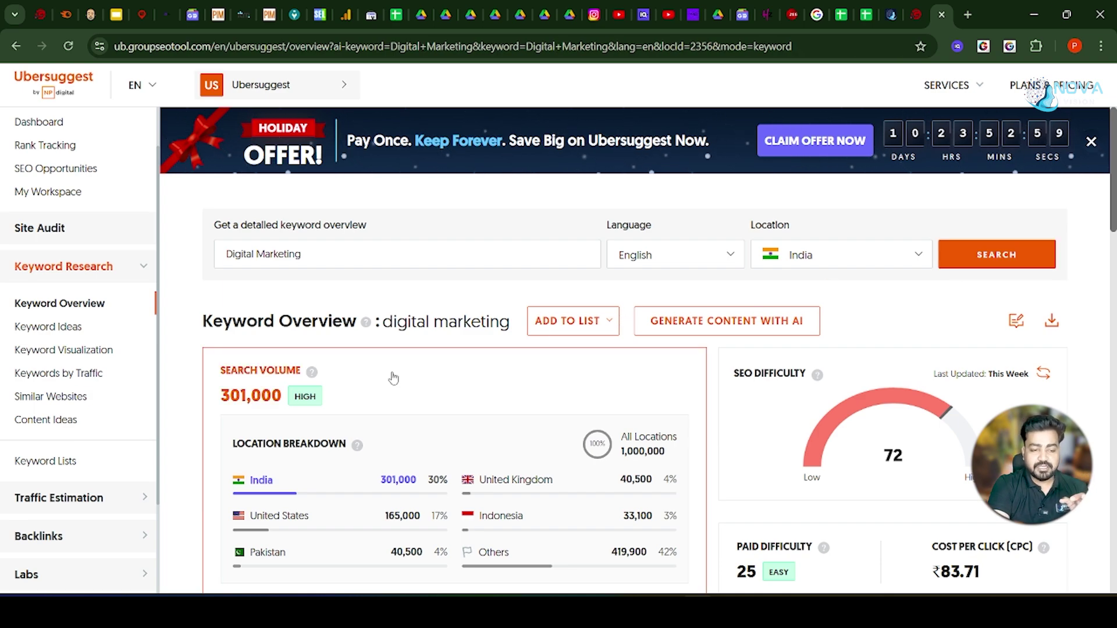
# Examine the keyword's search volume, SEO and paid difficulty, audience clicks, age range, search intent and search volume history.
pyautogui.scroll(-2, 551, 398)
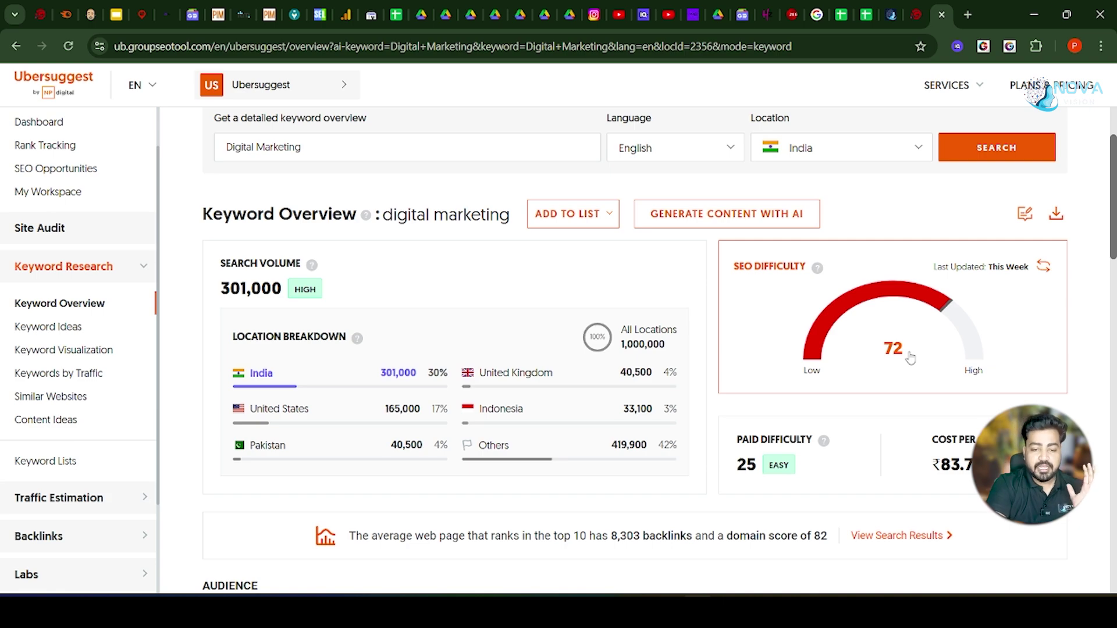
pyautogui.scroll(-1, 910, 358)
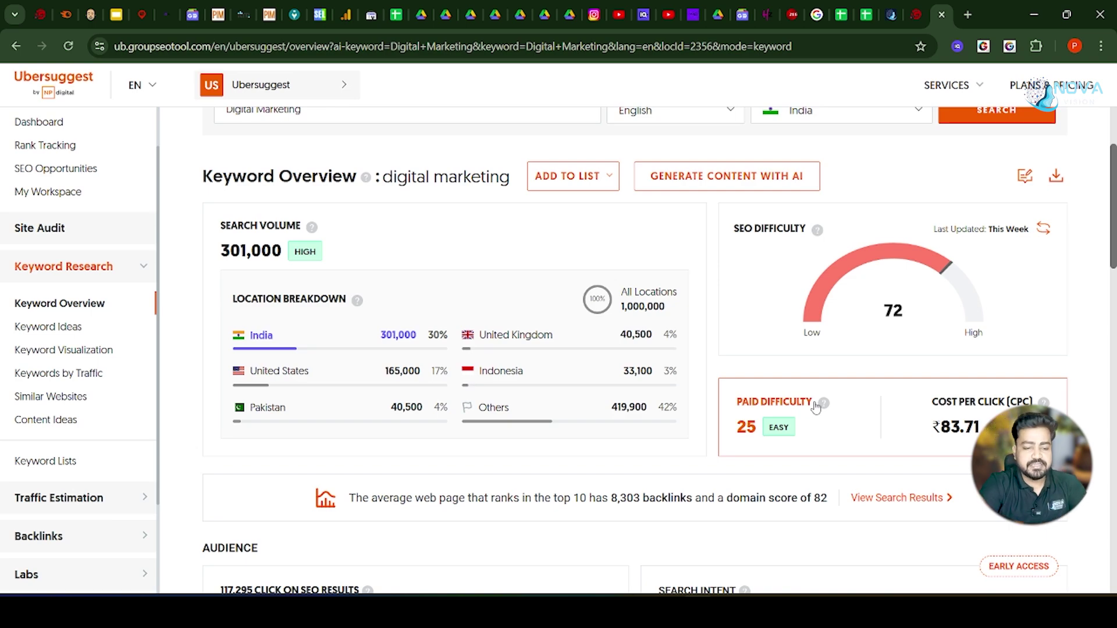
pyautogui.scroll(-3, 815, 405)
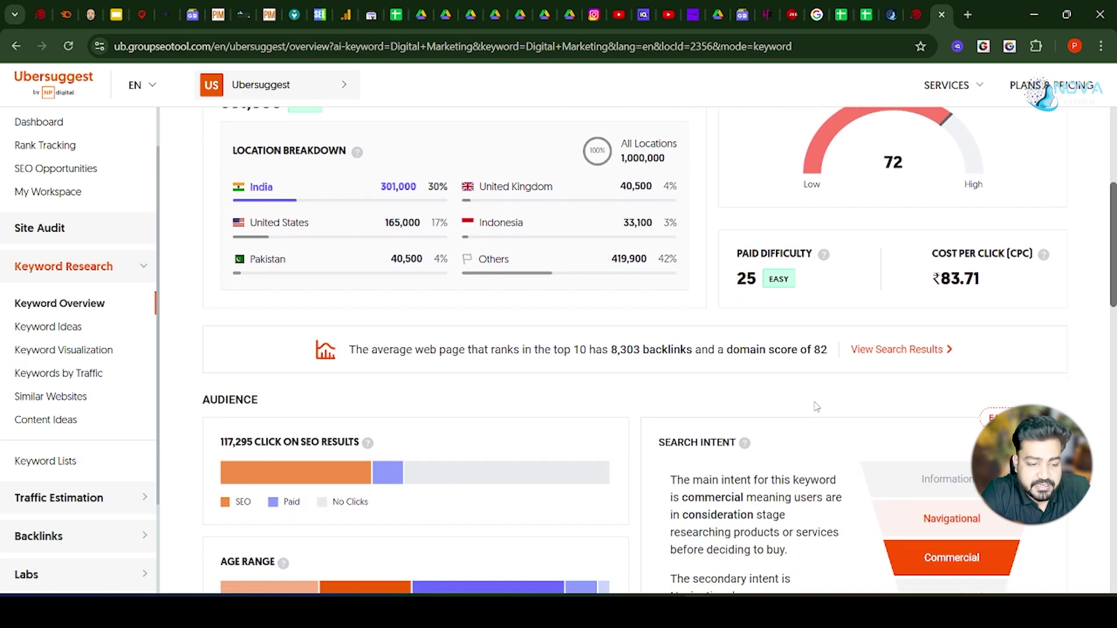
pyautogui.moveTo(528, 459)
pyautogui.scroll(-2, 528, 459)
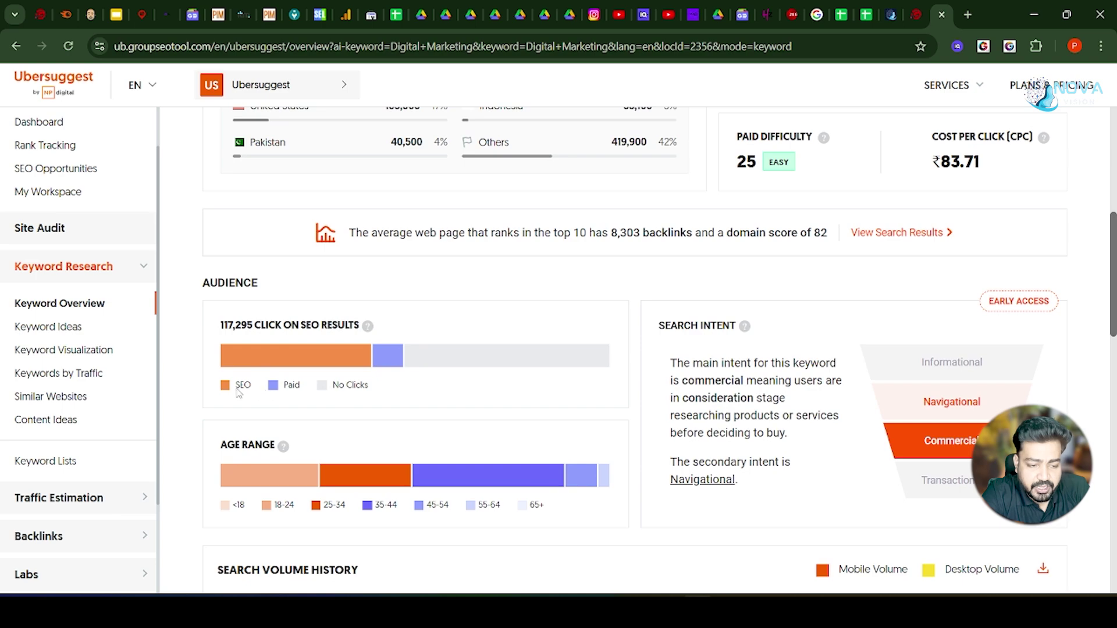
pyautogui.moveTo(269, 355)
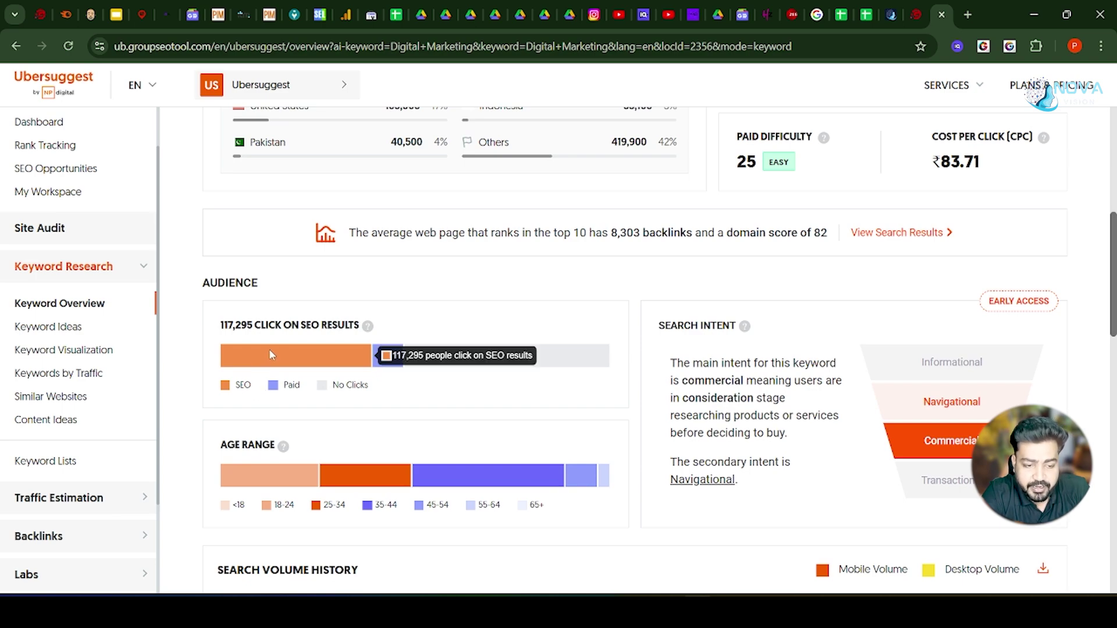
pyautogui.moveTo(402, 357)
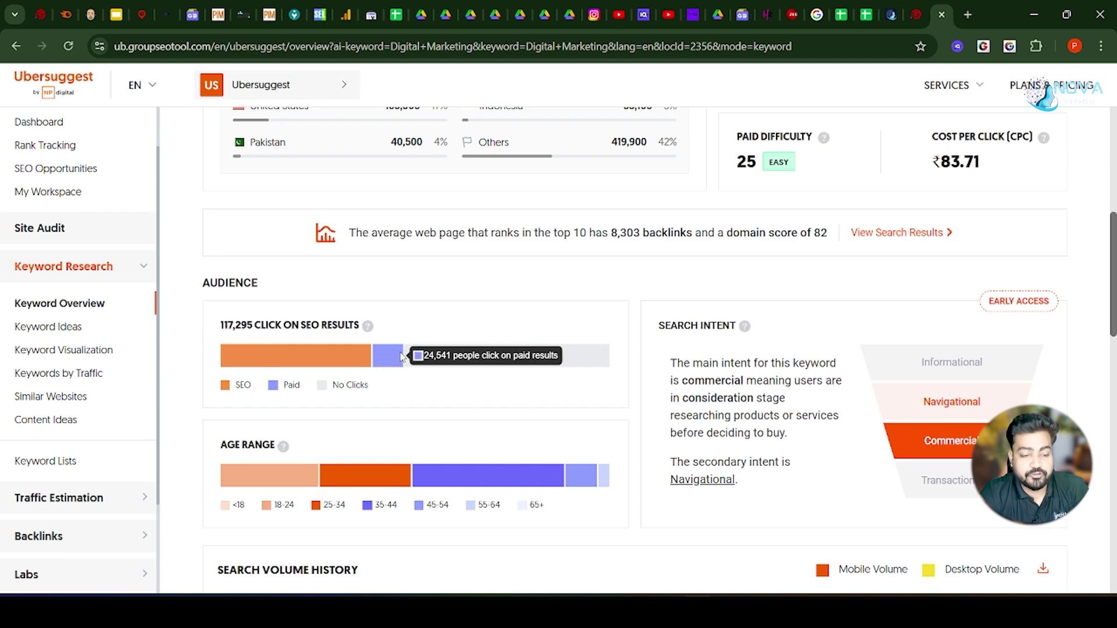
pyautogui.scroll(-2, 549, 416)
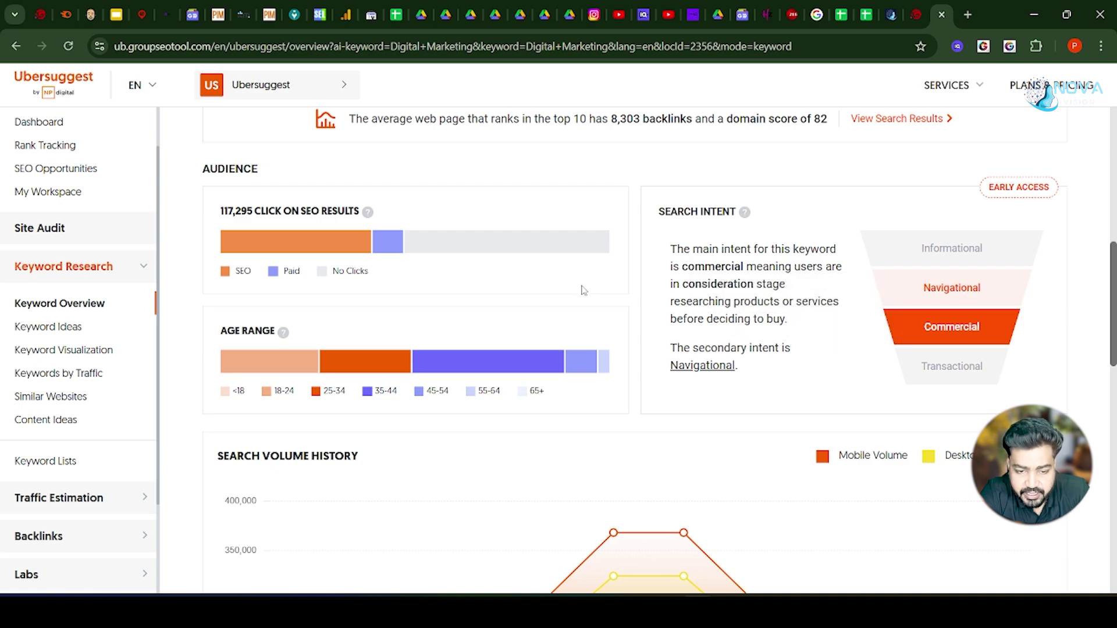
pyautogui.scroll(-3, 584, 290)
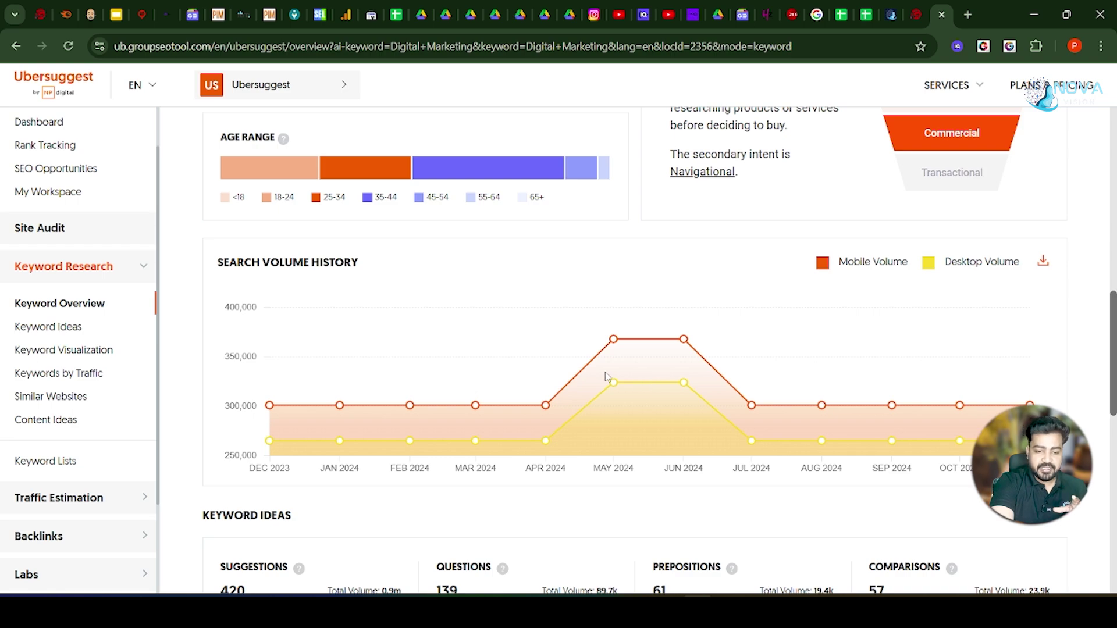
pyautogui.moveTo(614, 342)
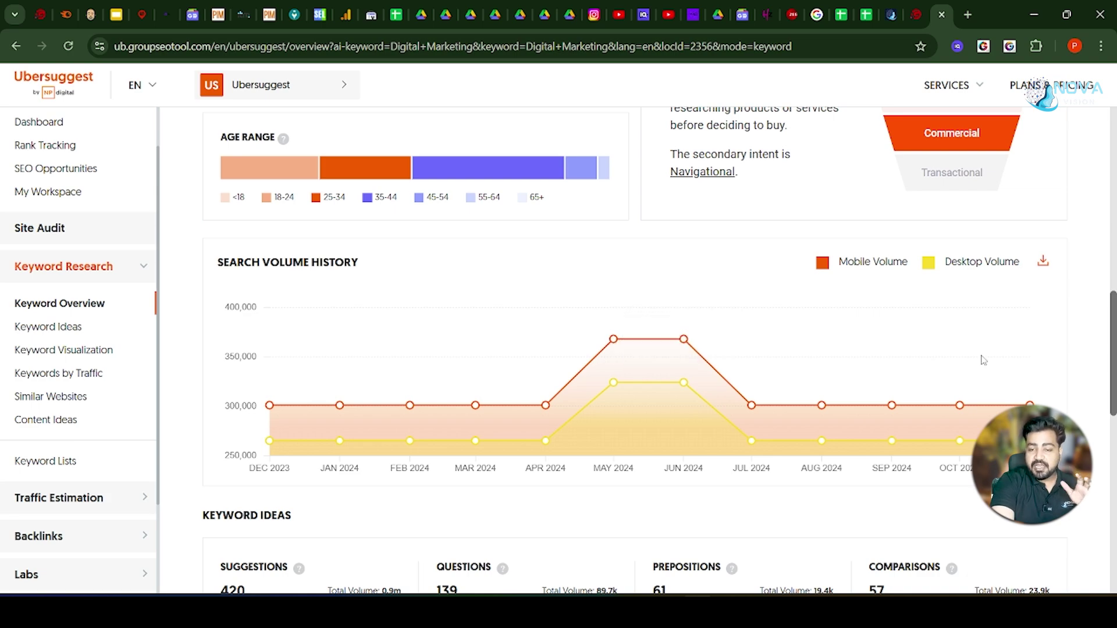
pyautogui.moveTo(1030, 404)
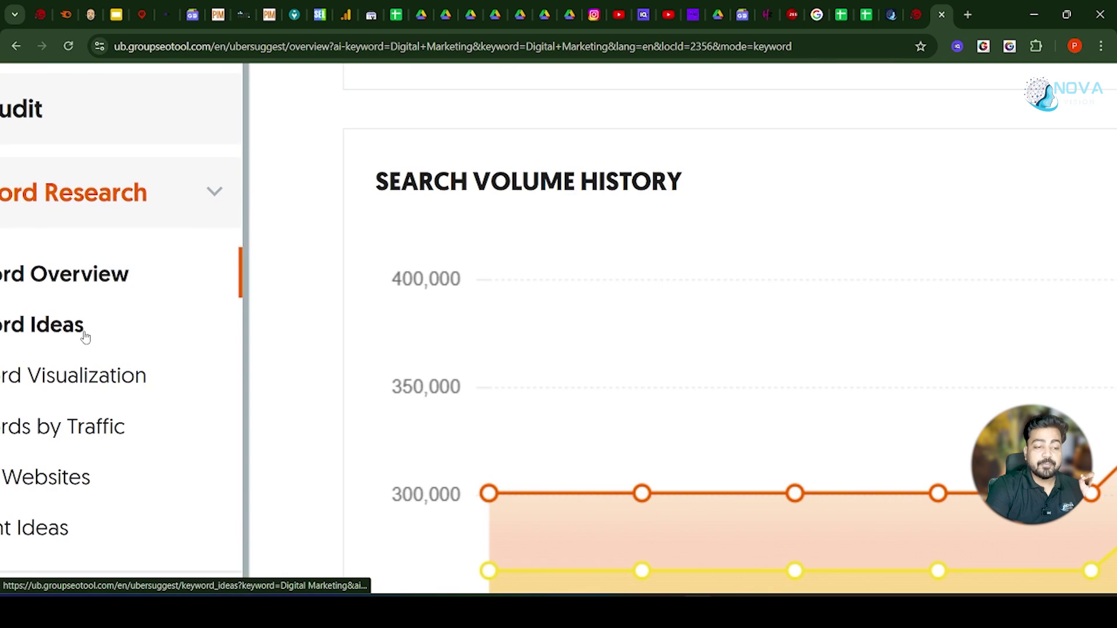
# Open the keyword ideas for digital marketing and review the suggested keywords with their metrics.
pyautogui.click(110, 320)
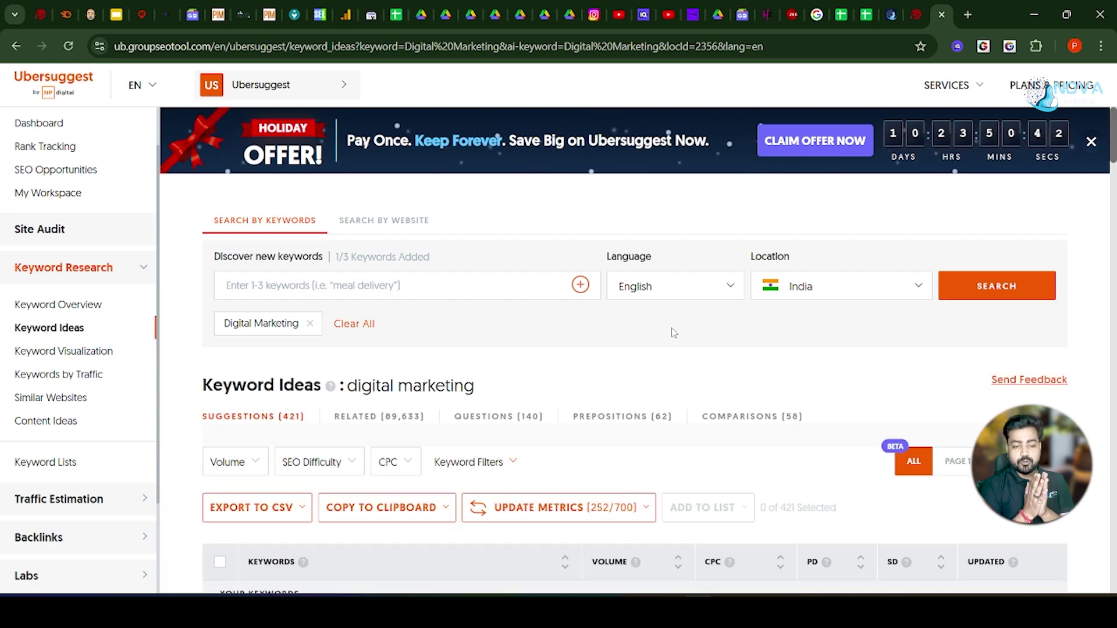
pyautogui.scroll(-3, 673, 333)
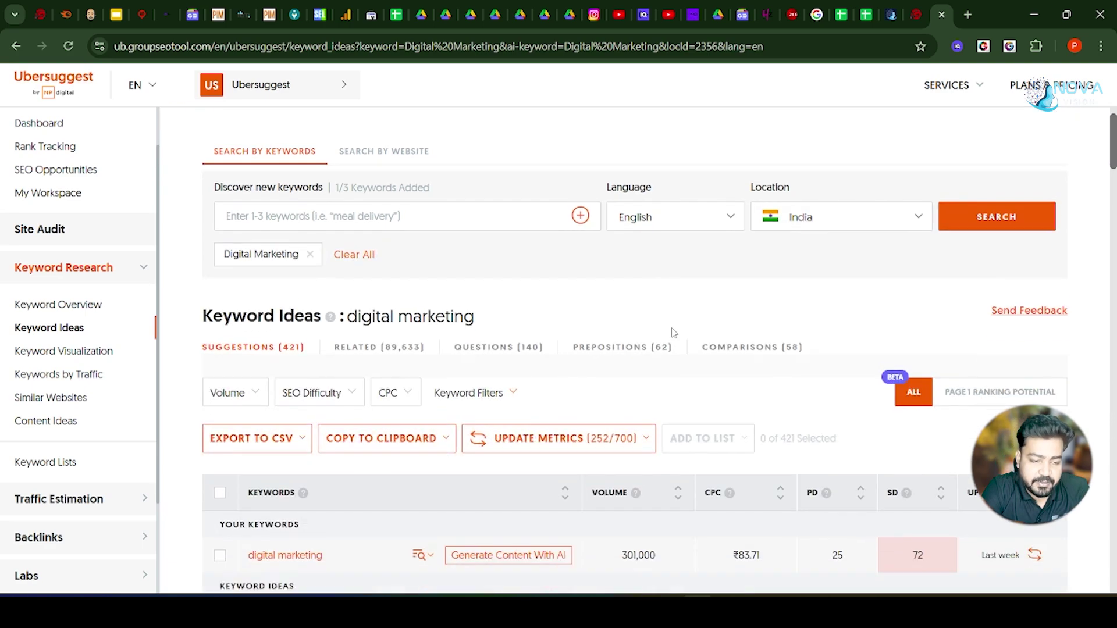
pyautogui.scroll(3, 670, 327)
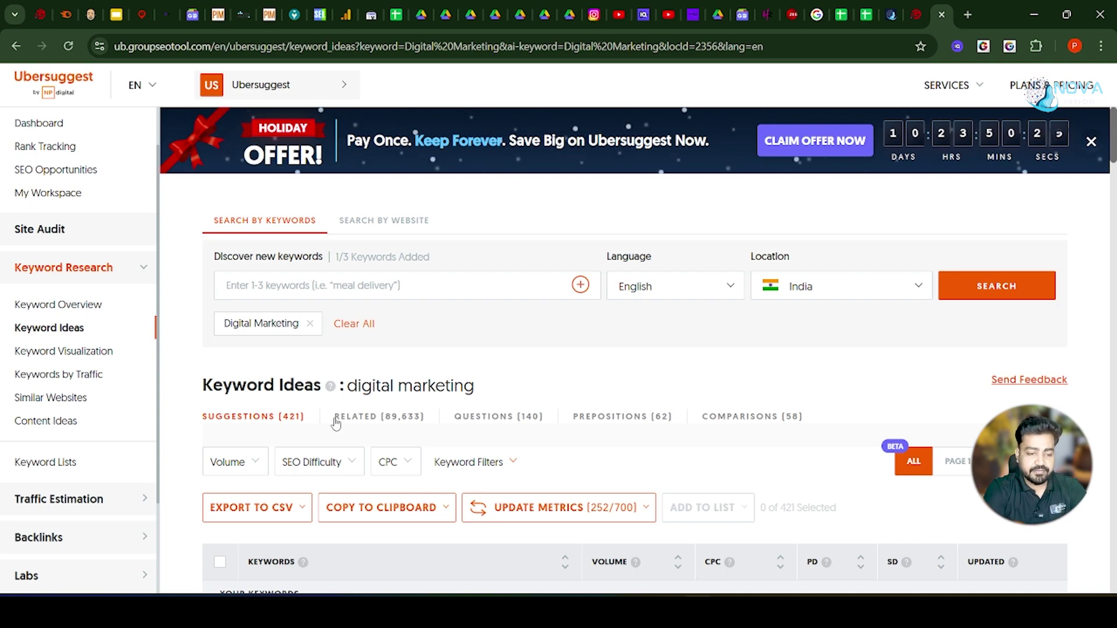
pyautogui.scroll(-4, 335, 422)
pyautogui.scroll(-2, 337, 422)
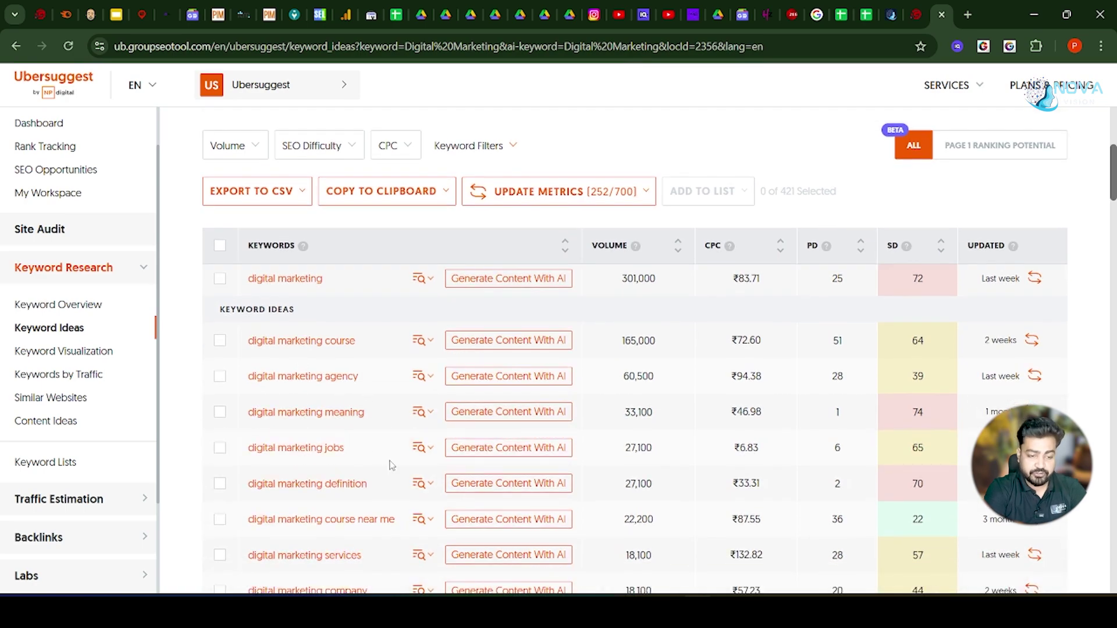
pyautogui.scroll(-1, 393, 465)
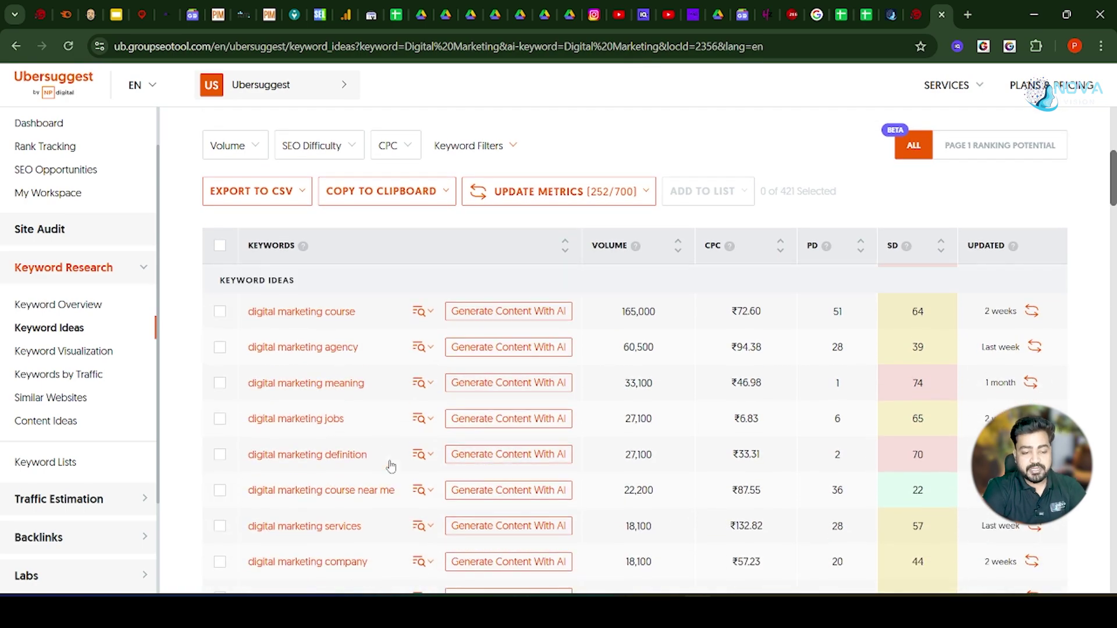
pyautogui.scroll(-2, 390, 465)
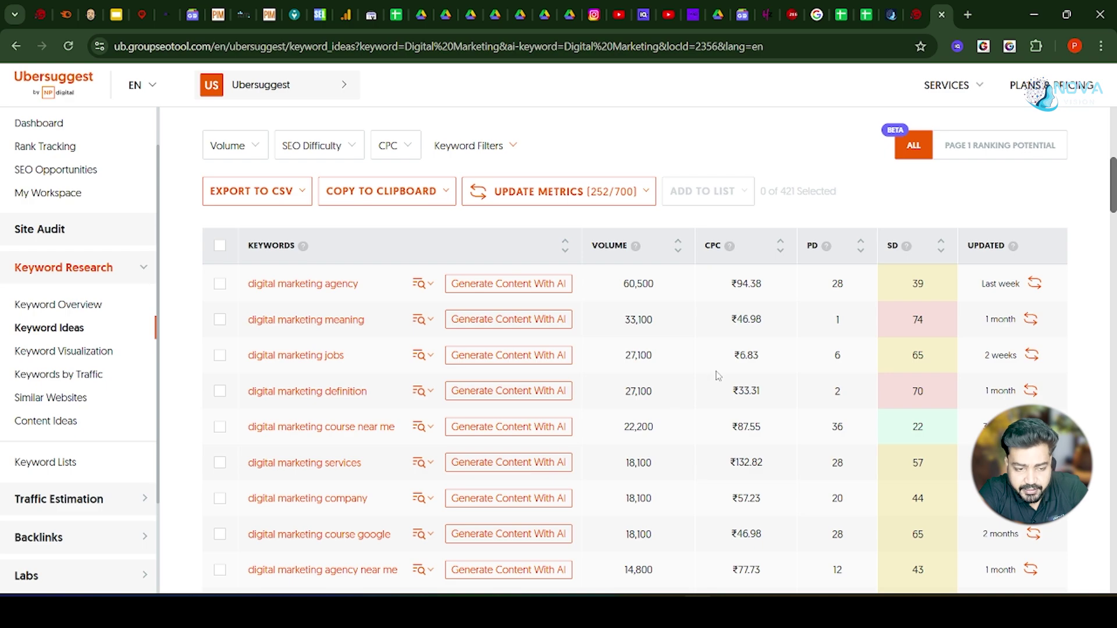
pyautogui.scroll(5, 717, 375)
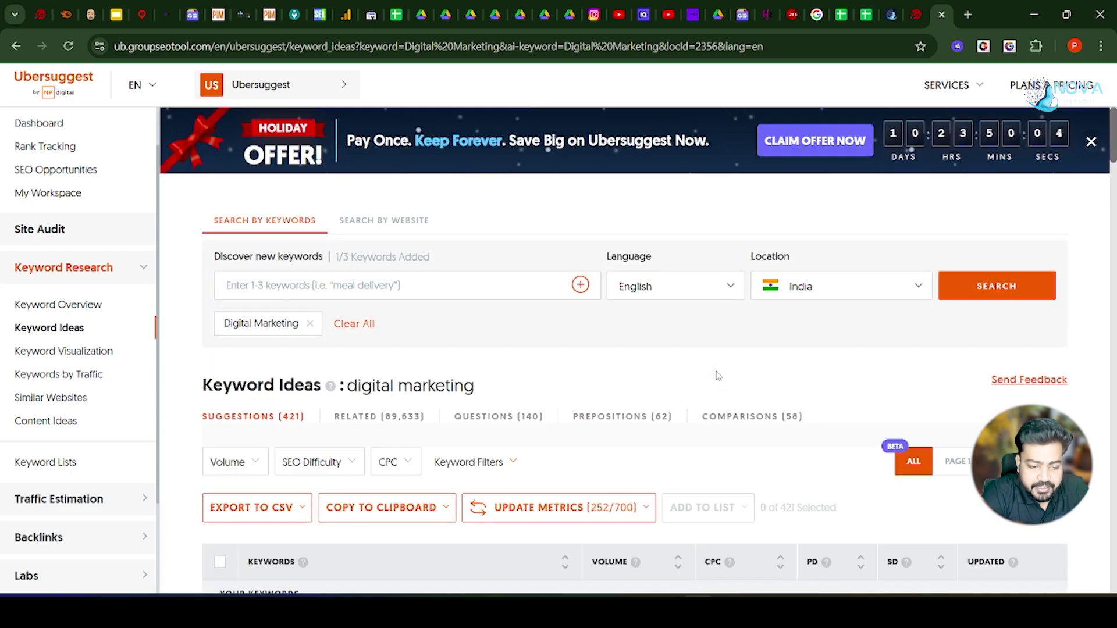
# Filter the keyword suggestions to the easy SEO difficulty range of 0 - 35.
pyautogui.scroll(-2, 717, 375)
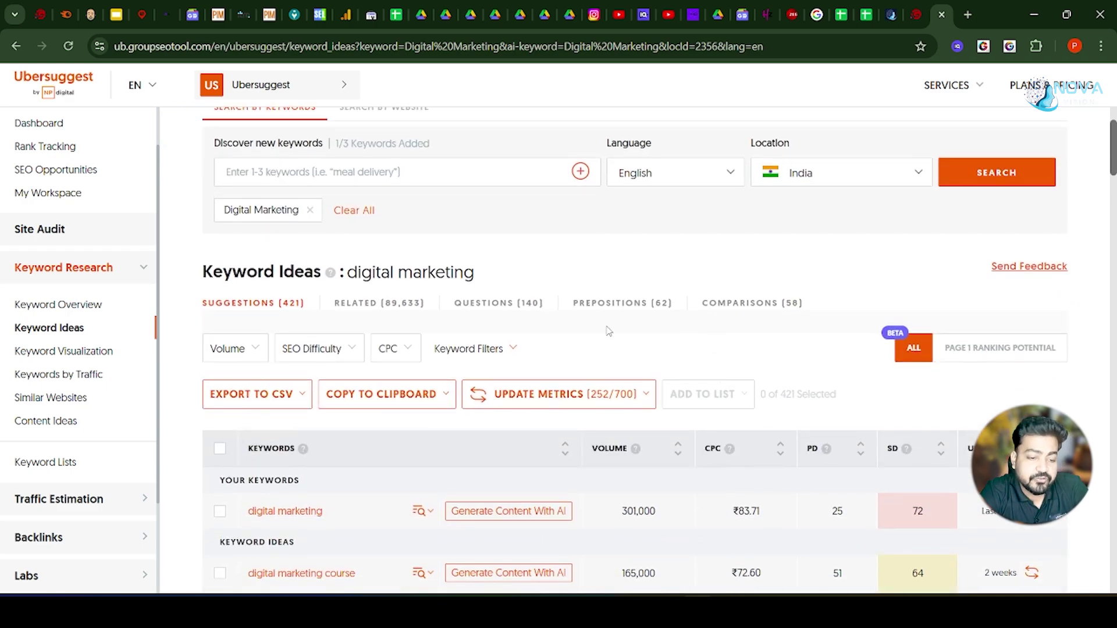
pyautogui.scroll(-2, 609, 331)
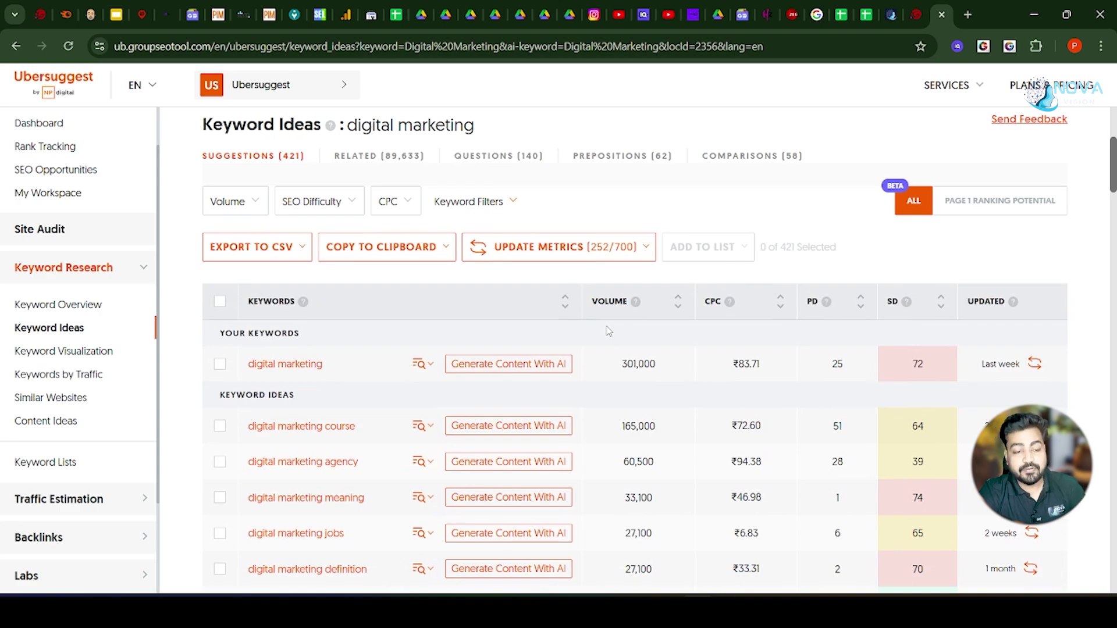
pyautogui.click(324, 213)
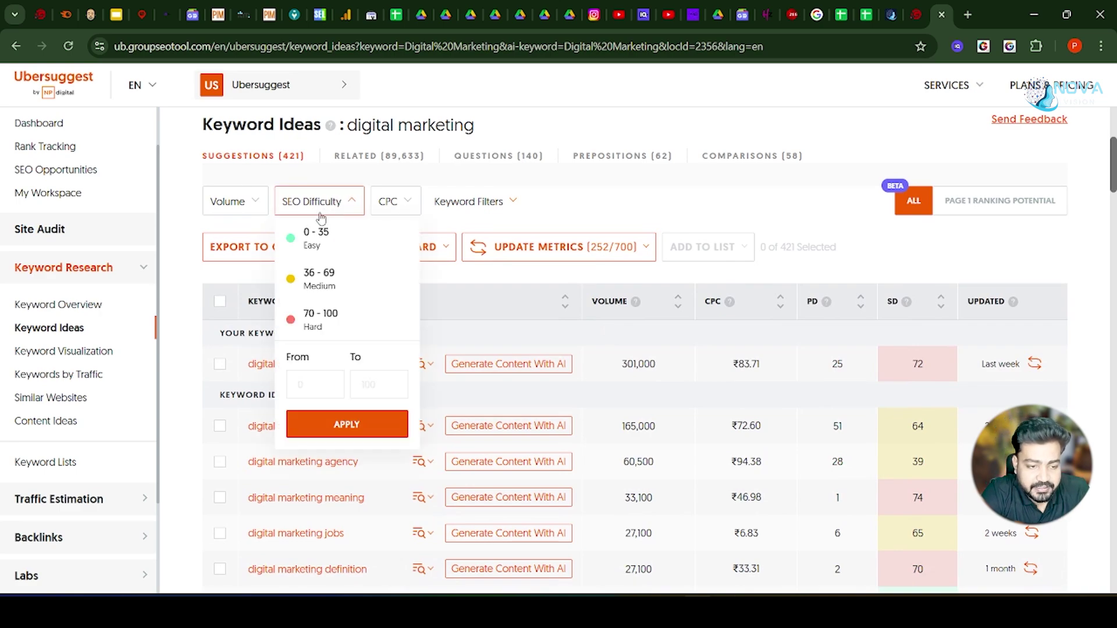
pyautogui.click(332, 249)
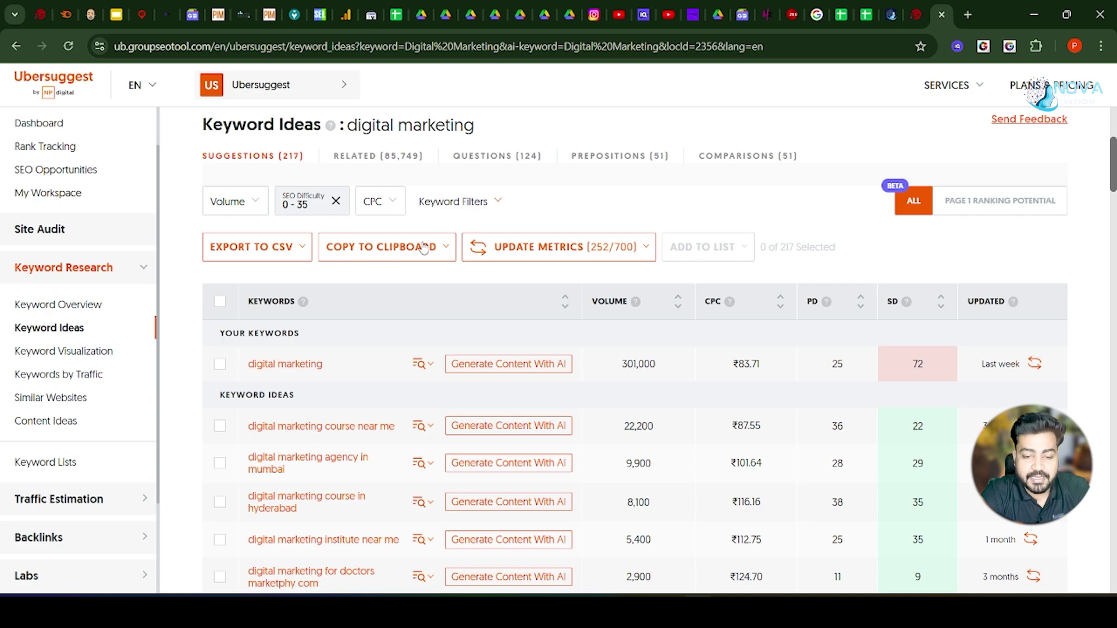
# Review the search volume, CPC and SEO difficulty of the filtered digital marketing keyword suggestions.
pyautogui.scroll(-2, 679, 217)
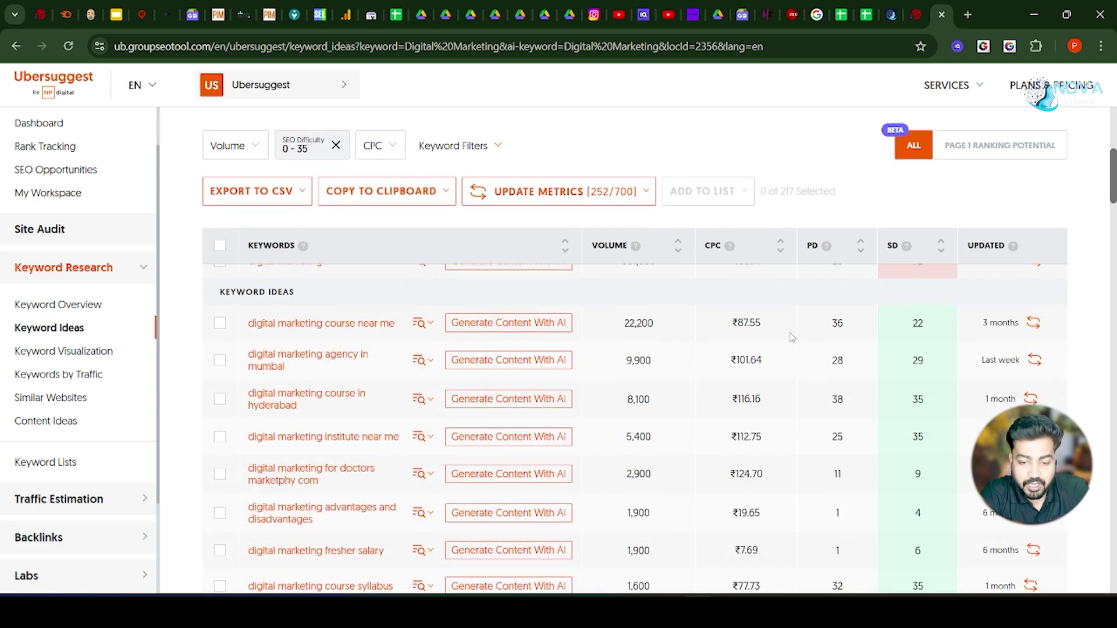
pyautogui.scroll(-1, 894, 351)
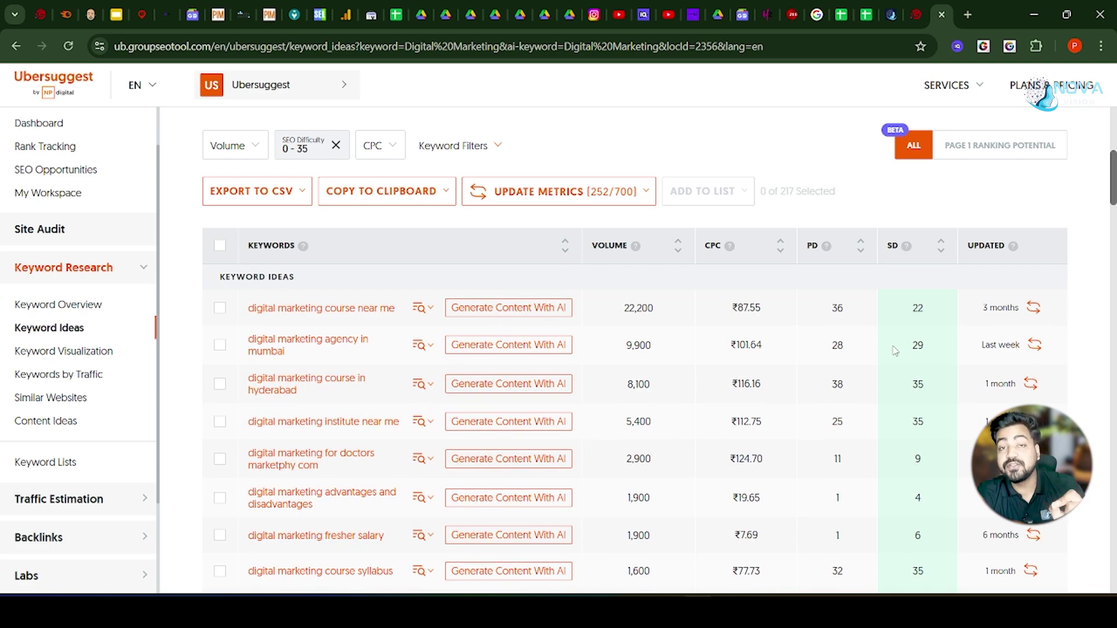
pyautogui.scroll(-1, 895, 351)
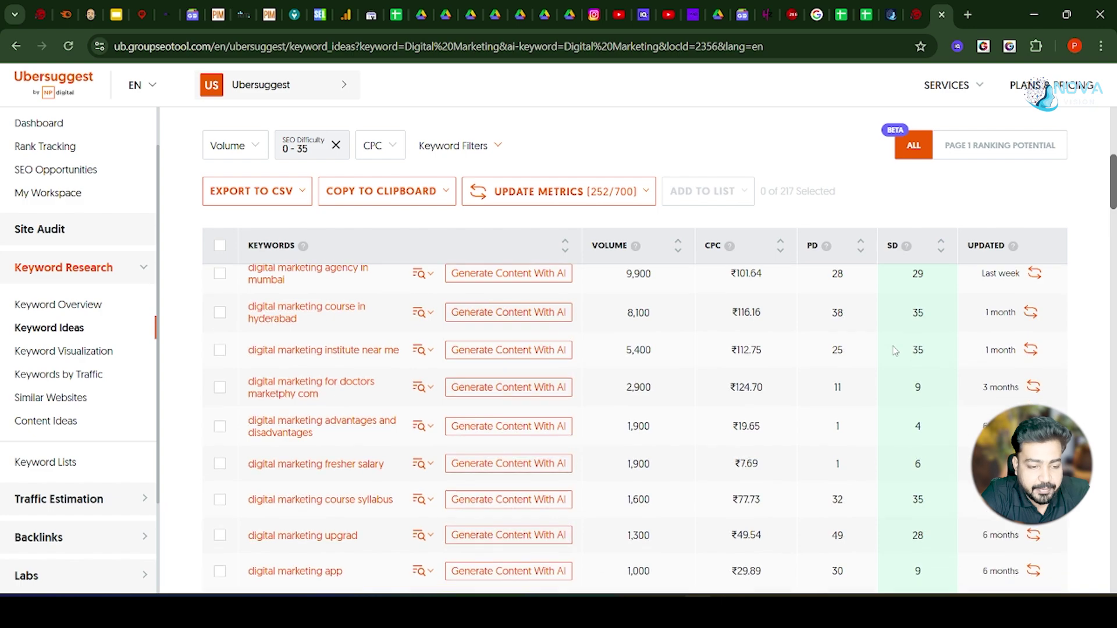
pyautogui.scroll(2, 895, 351)
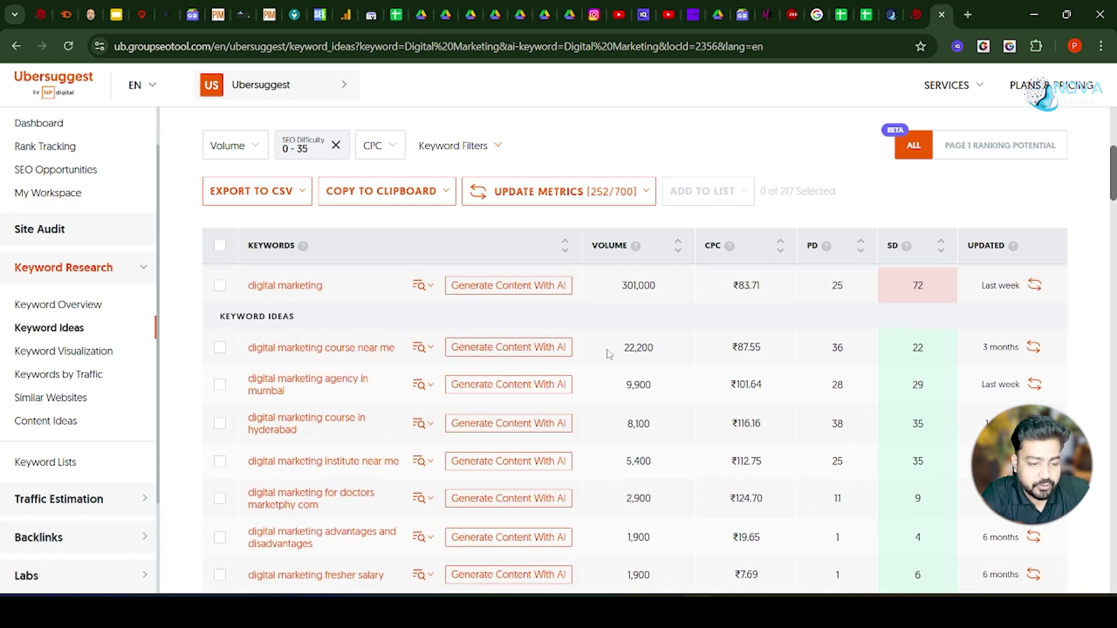
pyautogui.scroll(-1, 639, 425)
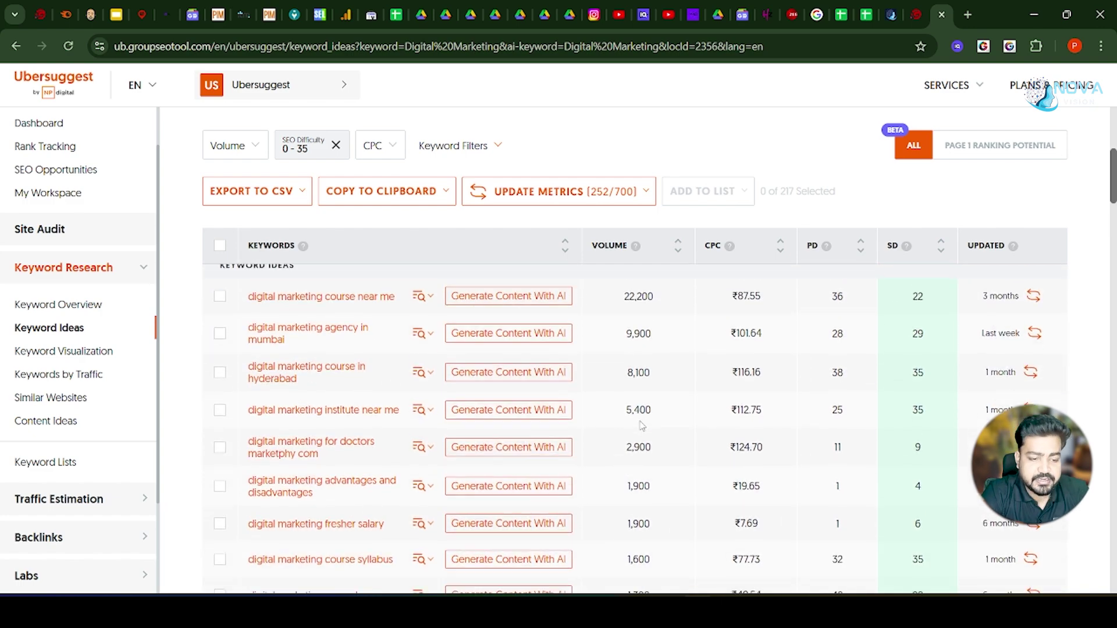
pyautogui.scroll(-1, 640, 425)
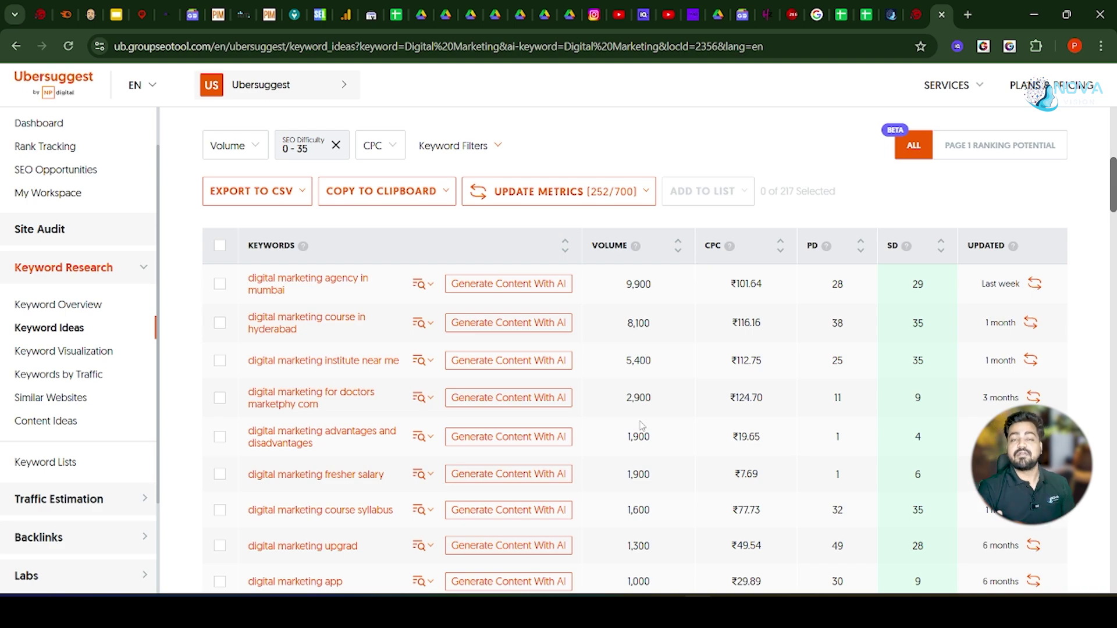
pyautogui.scroll(2, 640, 425)
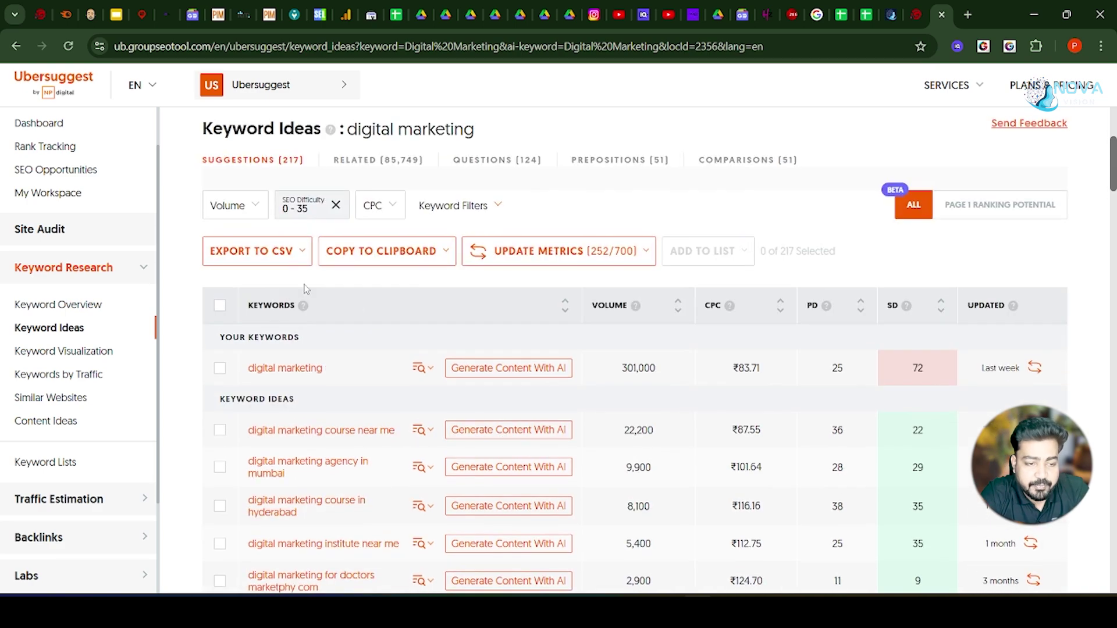
# Check the available search volume ranges, and remove the 0 - 35 SEO difficulty filter from the keyword suggestions.
pyautogui.click(240, 212)
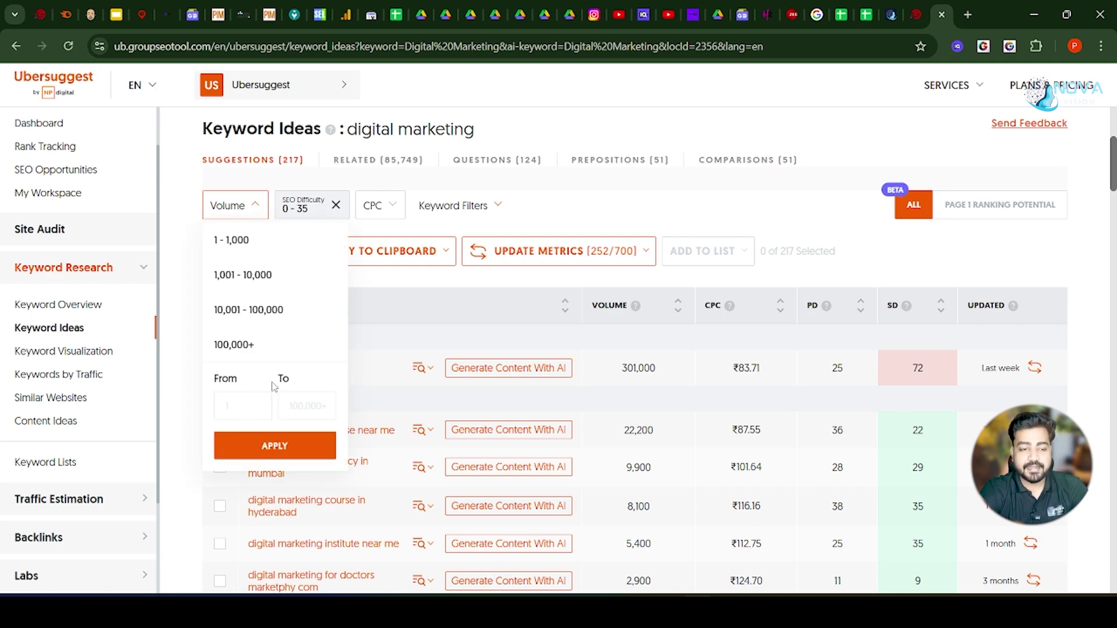
pyautogui.click(303, 208)
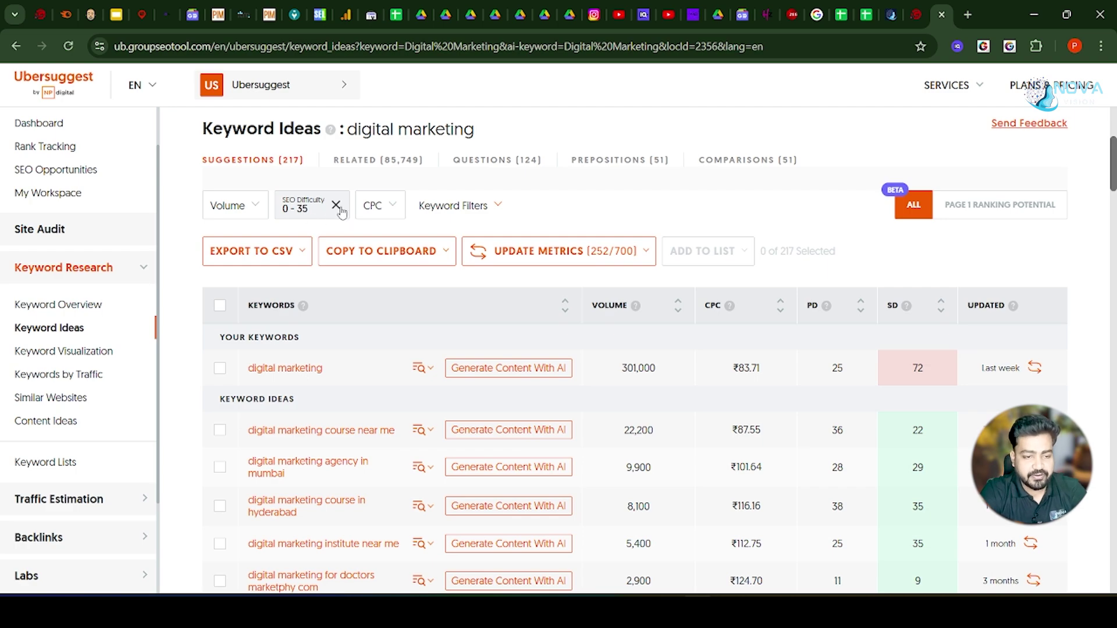
pyautogui.click(336, 205)
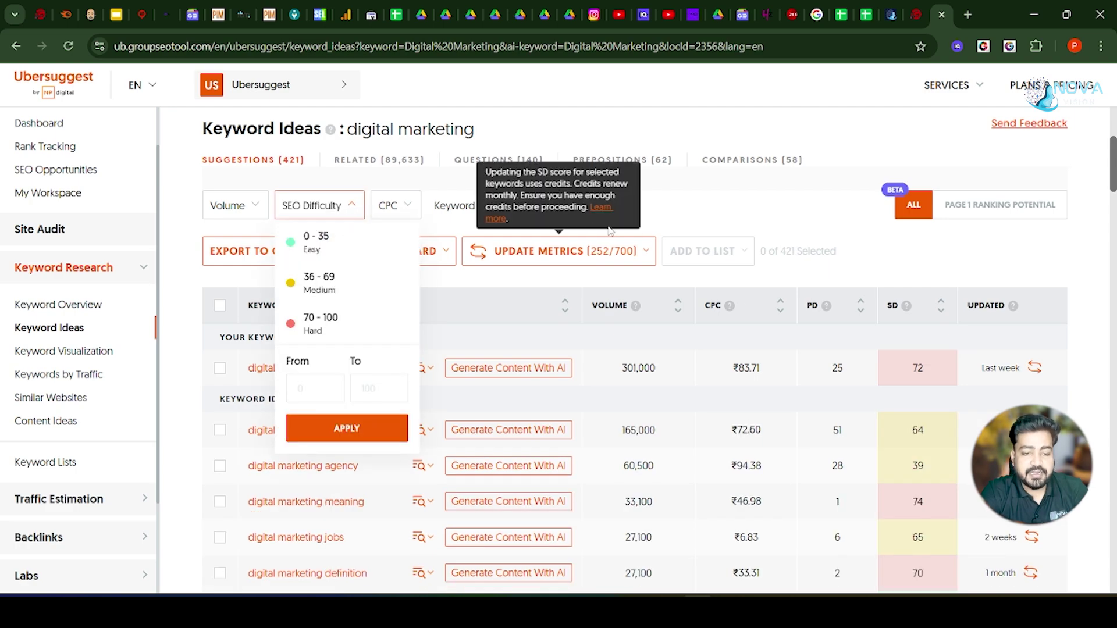
pyautogui.click(749, 197)
# Review the question keywords for digital marketing with their volume, CPC and difficulty, and open the comparison keywords.
pyautogui.scroll(1, 555, 209)
pyautogui.scroll(1, 555, 210)
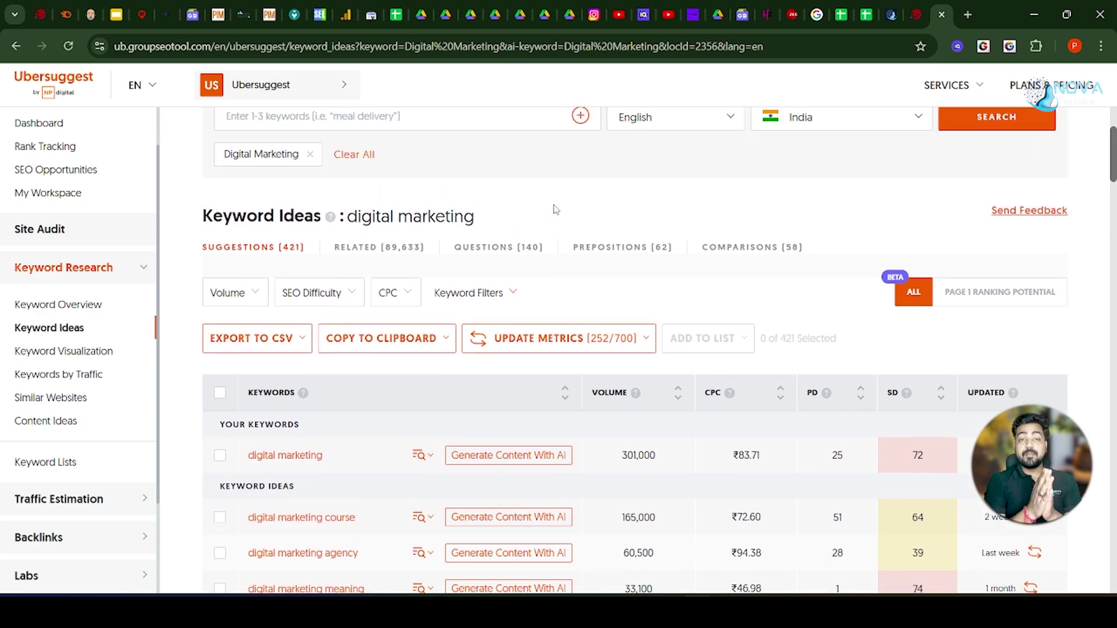
pyautogui.click(506, 251)
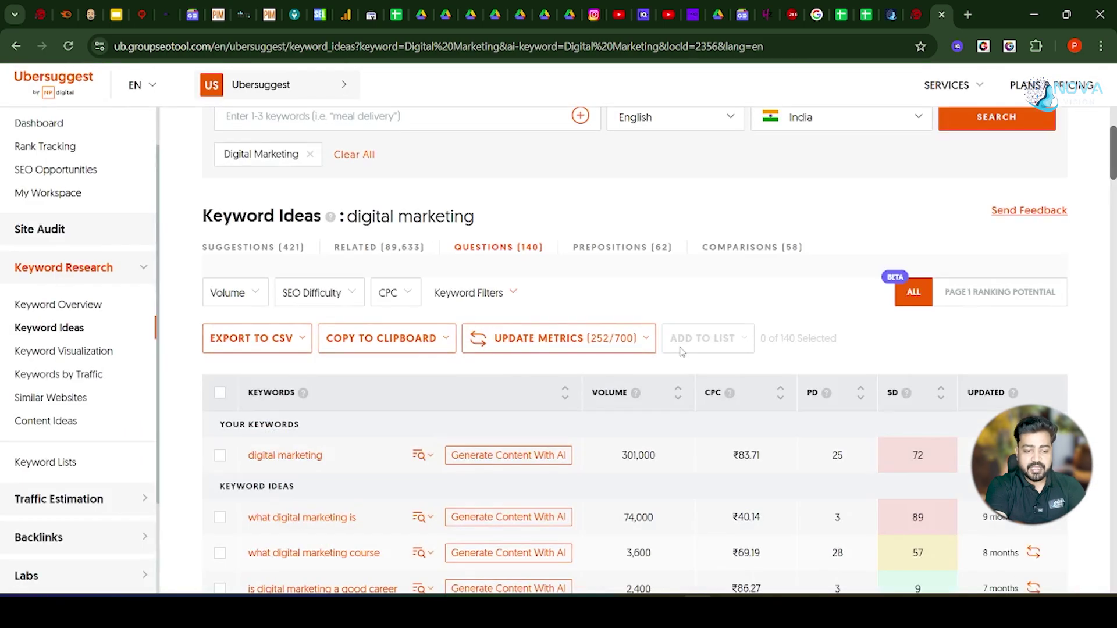
pyautogui.scroll(-3, 682, 351)
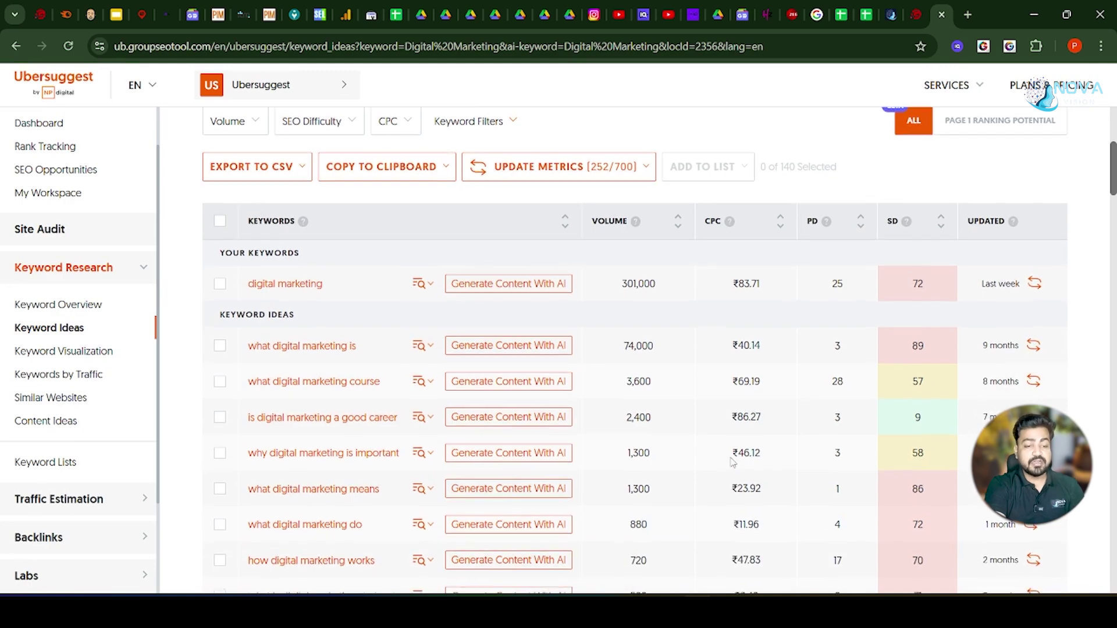
pyautogui.scroll(-1, 732, 462)
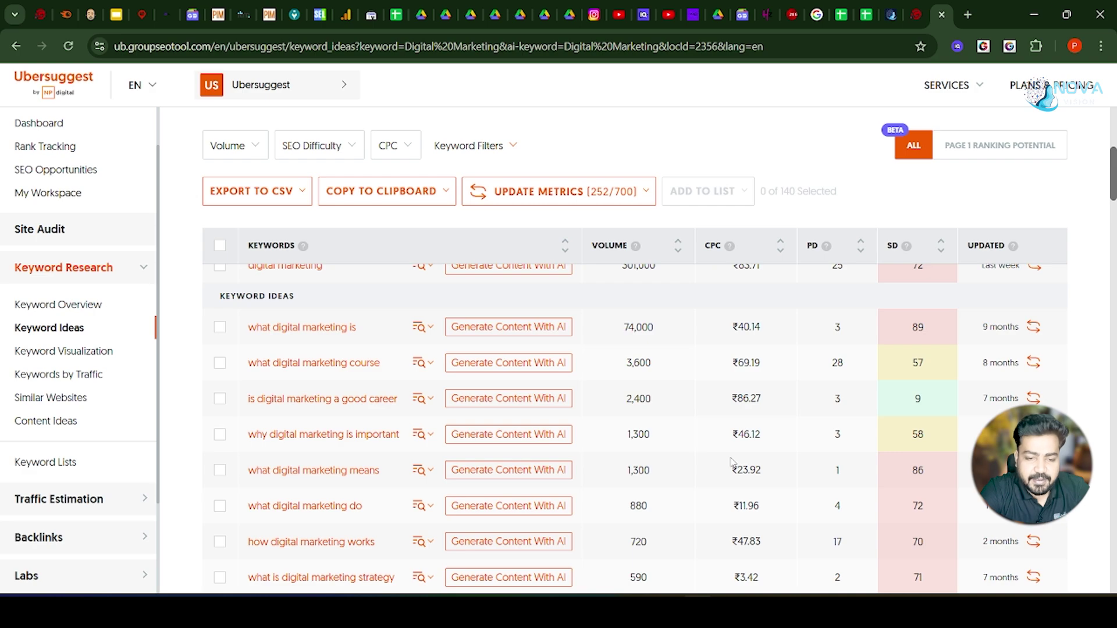
pyautogui.scroll(5, 1079, 344)
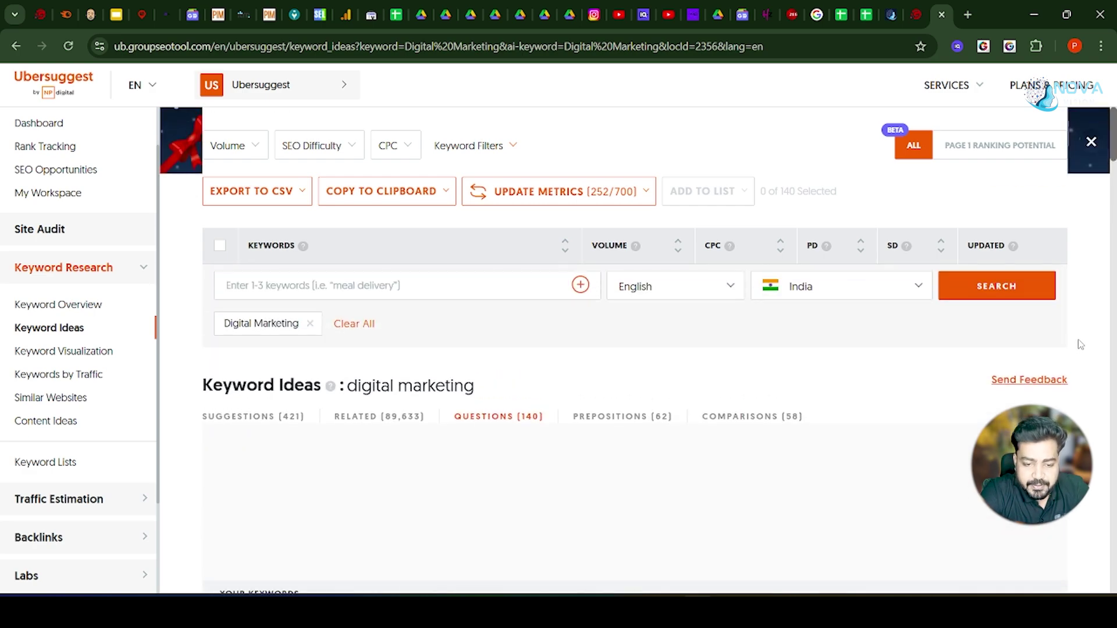
pyautogui.click(751, 310)
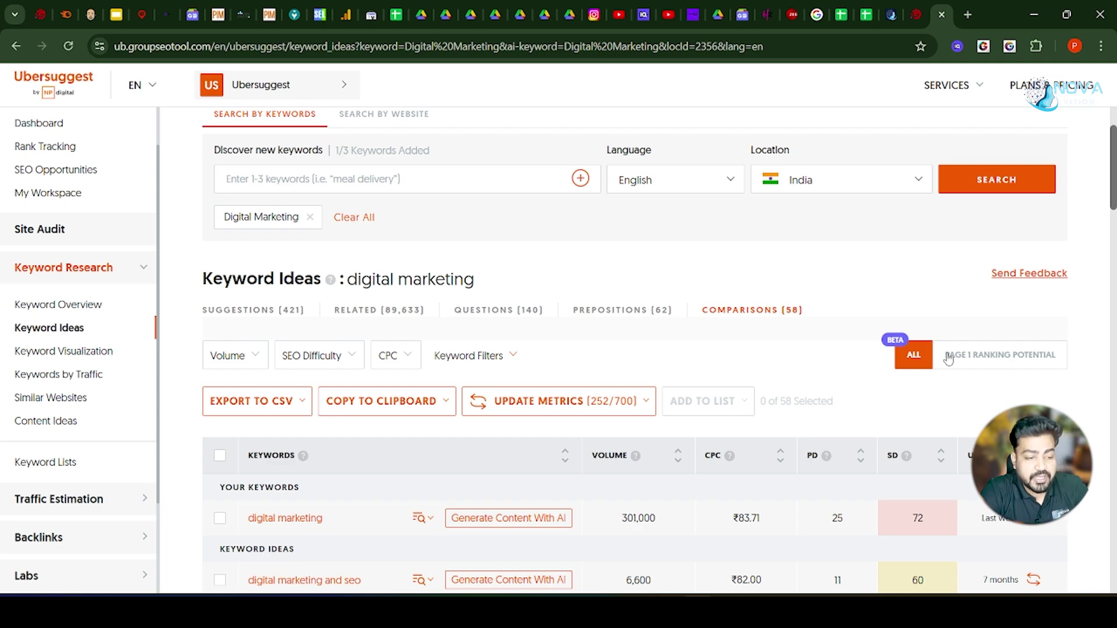
# Open the keyword visualization for digital marketing and examine the question keywords branching from words such as what, how and why.
pyautogui.click(94, 353)
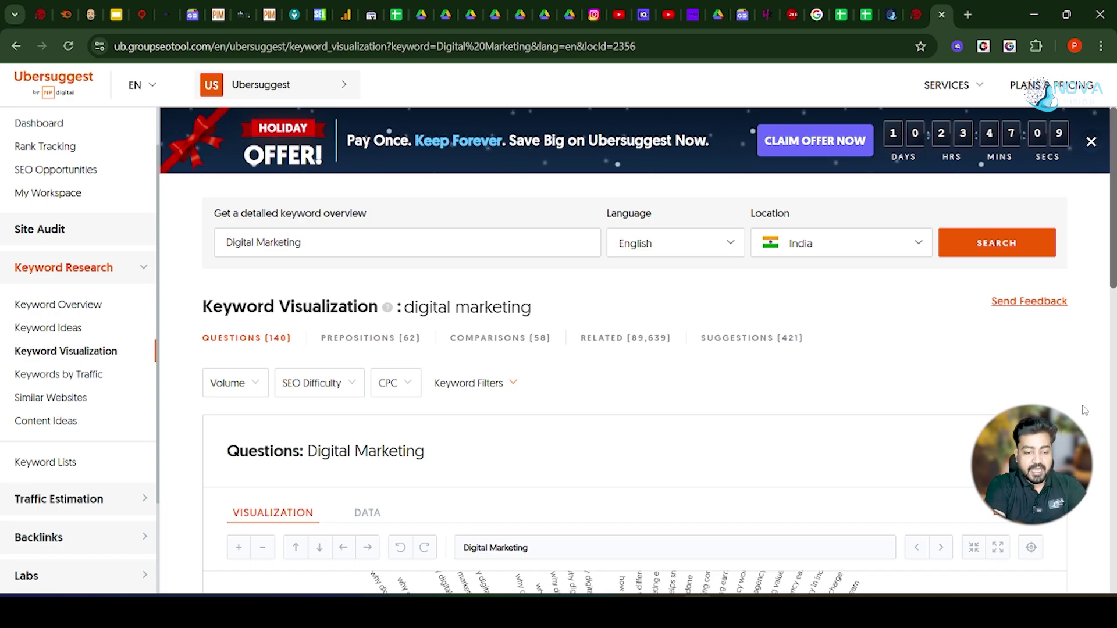
pyautogui.scroll(-4, 796, 314)
pyautogui.scroll(-3, 1084, 410)
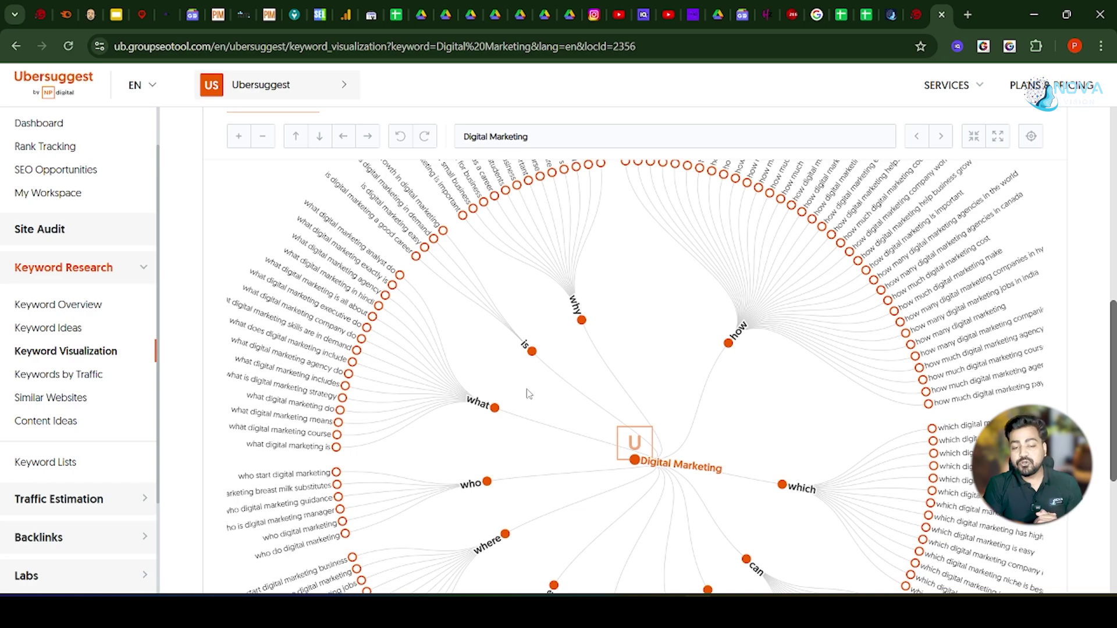
pyautogui.scroll(-5, 528, 394)
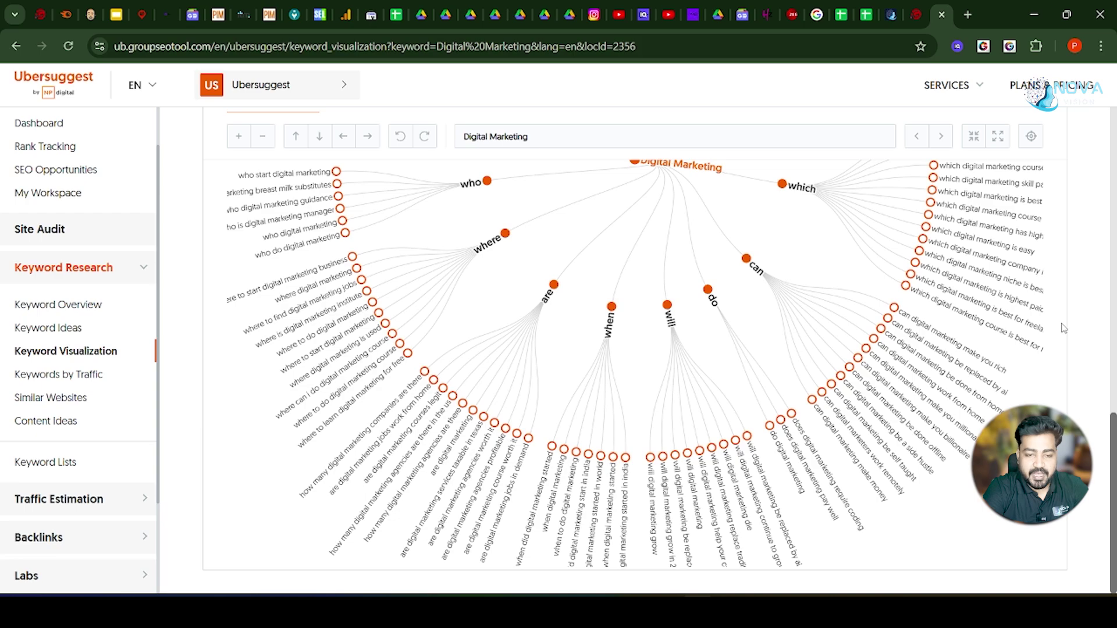
pyautogui.scroll(8, 1063, 328)
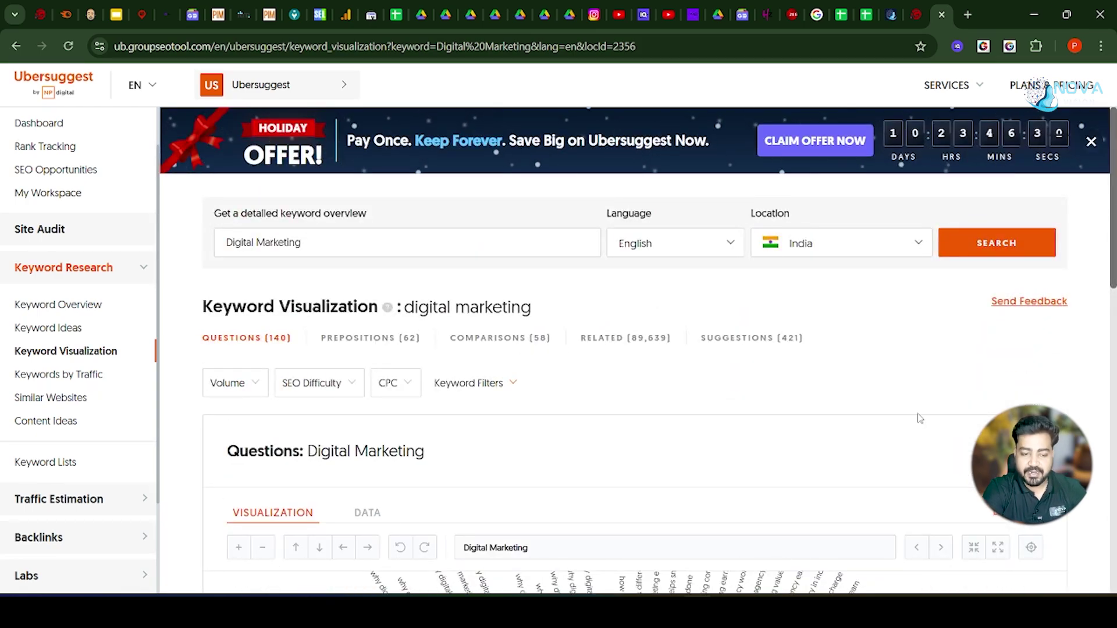
pyautogui.scroll(-4, 928, 419)
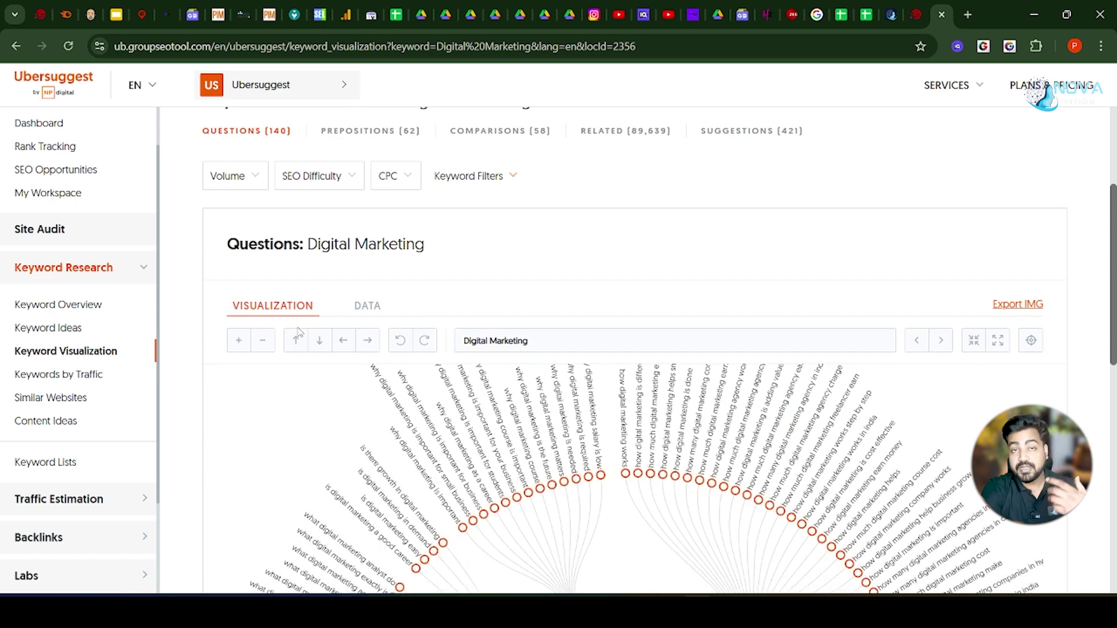
# Open the Keywords by Traffic tool, load banbanjara.com in a new browser tab and copy its address.
pyautogui.click(71, 381)
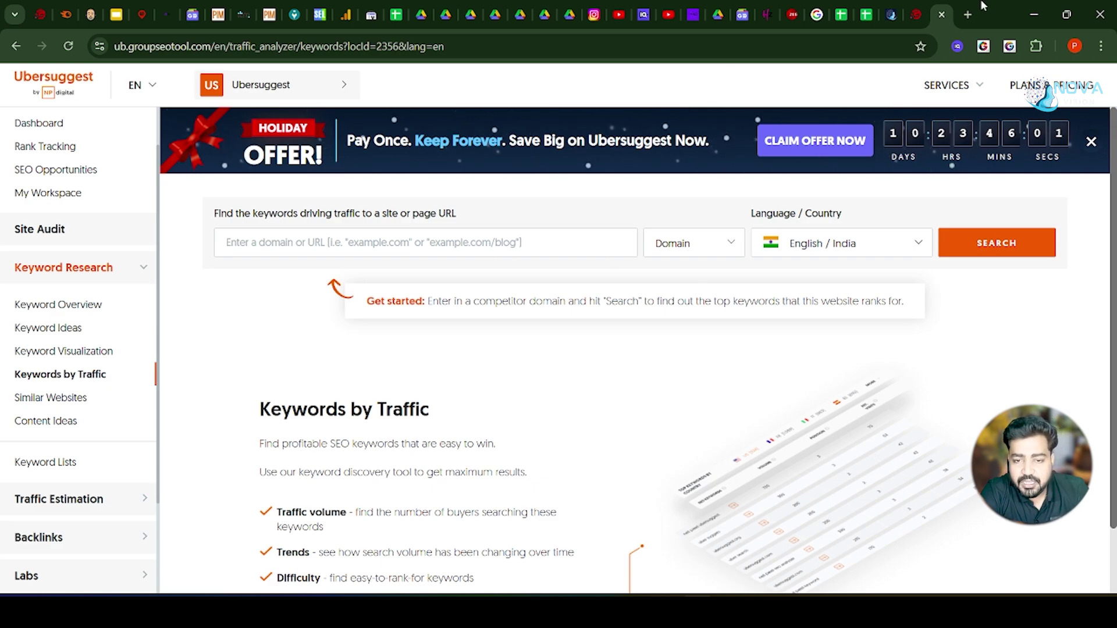
pyautogui.click(968, 14)
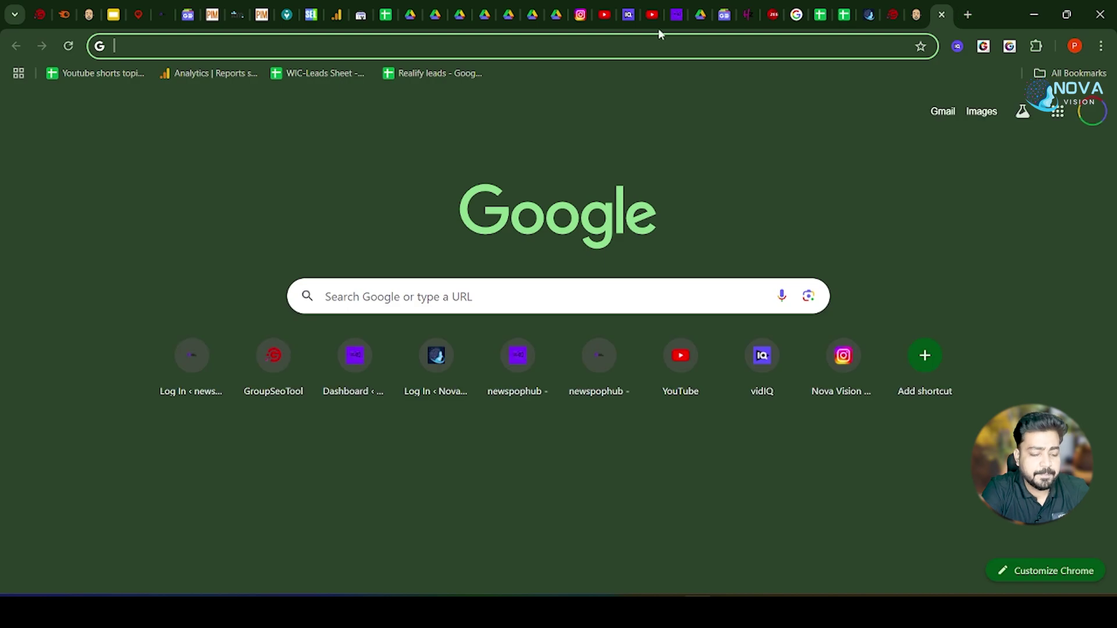
pyautogui.write('banbanjara.com')
pyautogui.press('Return')
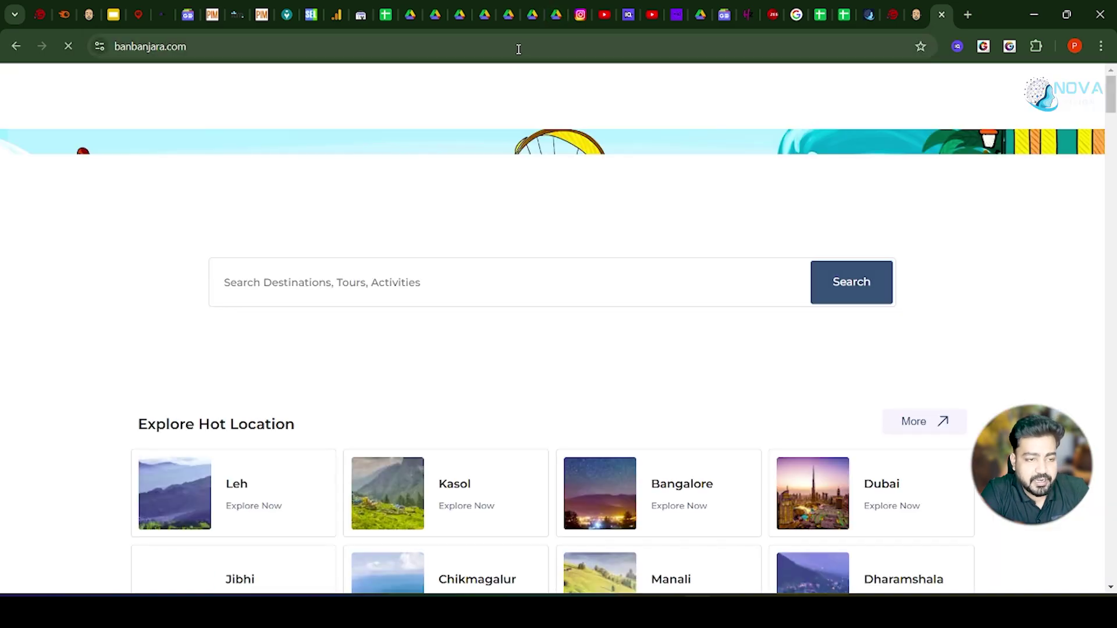
pyautogui.doubleClick(518, 50)
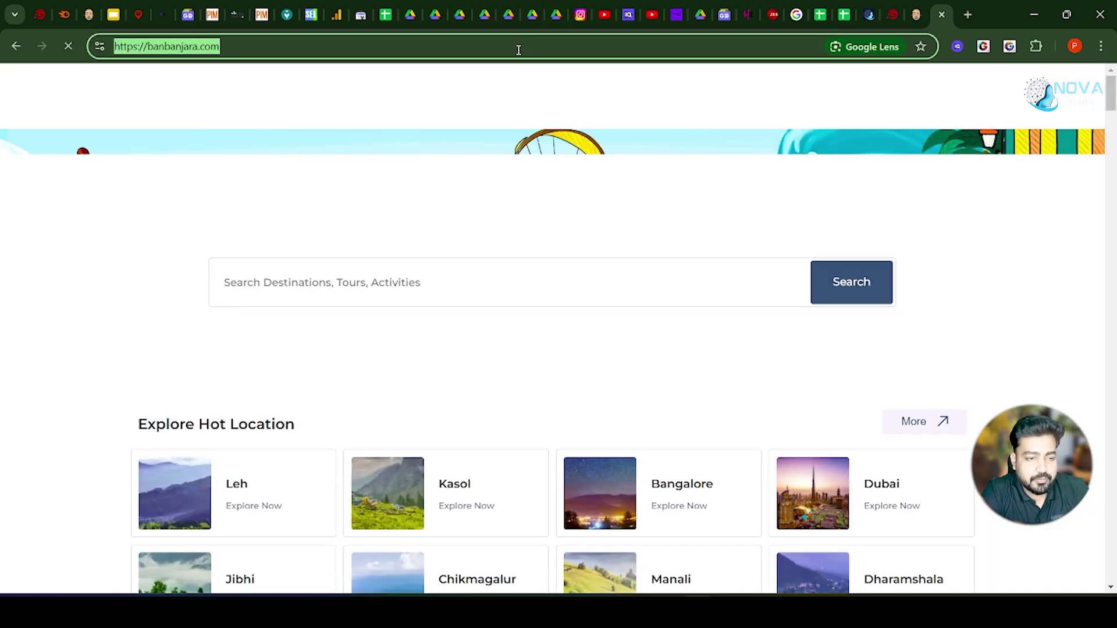
pyautogui.click(518, 50)
pyautogui.hotkey('ctrl', 'c')
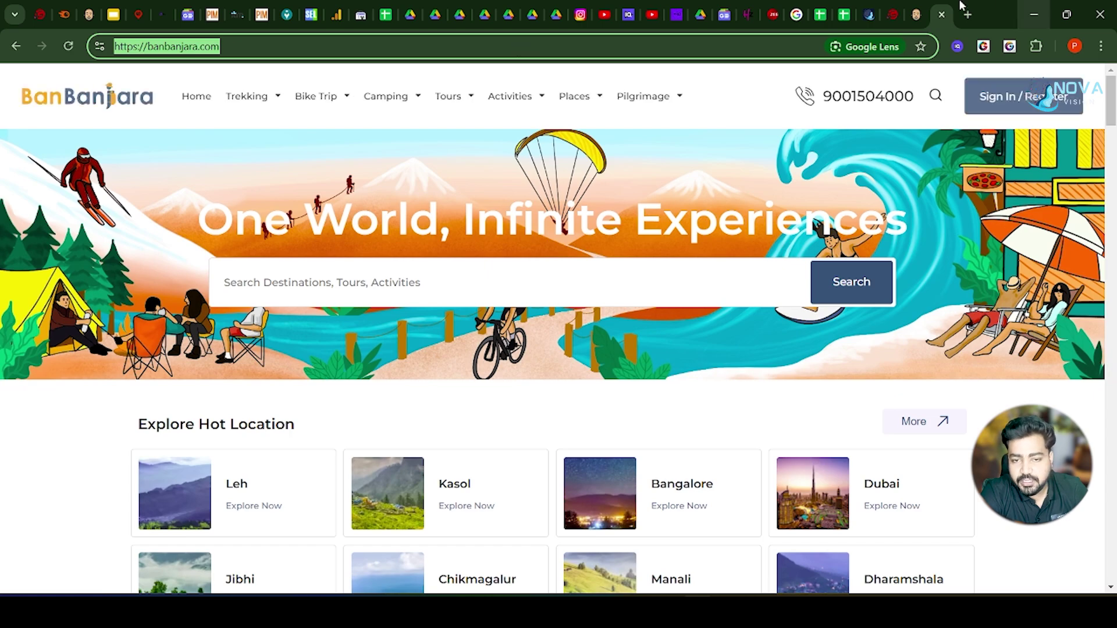
pyautogui.click(917, 15)
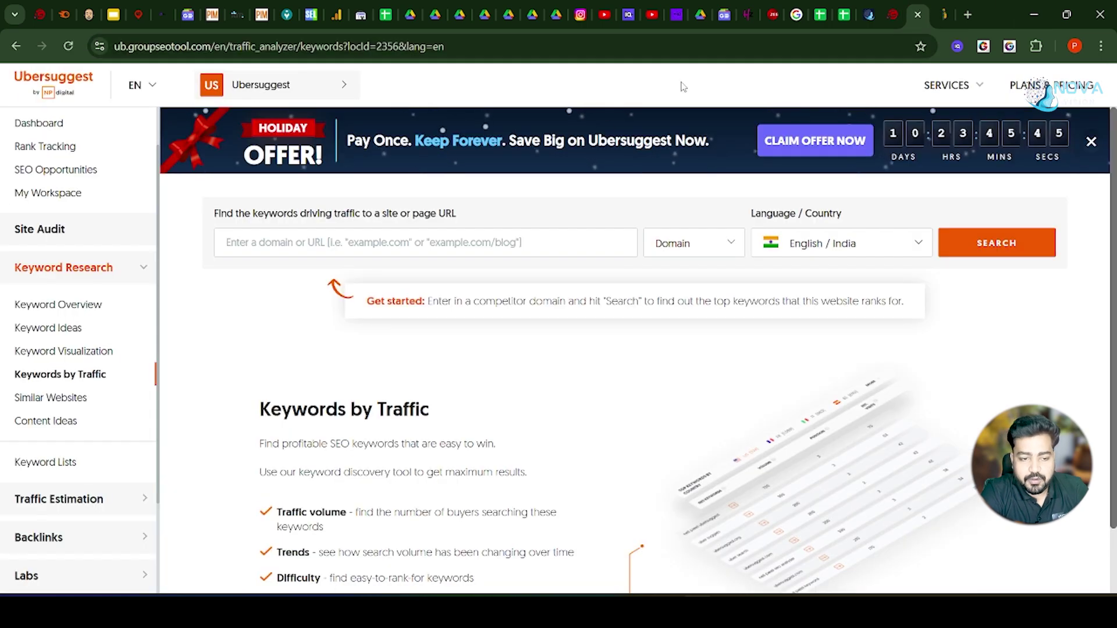
pyautogui.click(402, 238)
pyautogui.hotkey('ctrl', 'v')
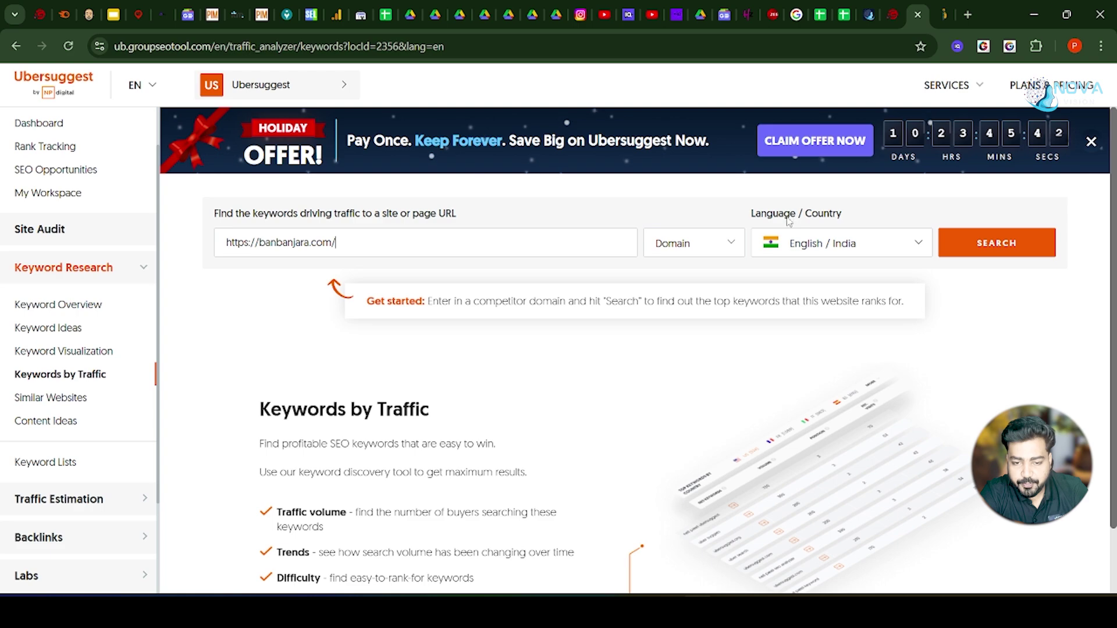
pyautogui.click(1006, 251)
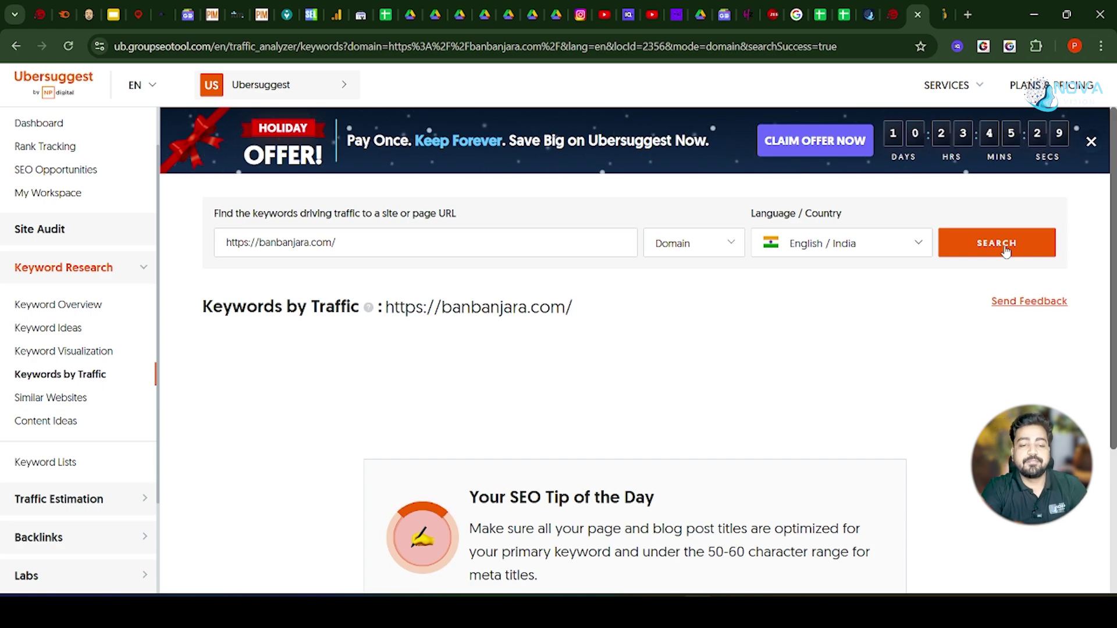
# Examine the volume, ranking position, estimated visits and SEO difficulty of the keywords bringing traffic to banbanjara.com.
pyautogui.scroll(-1, 1068, 280)
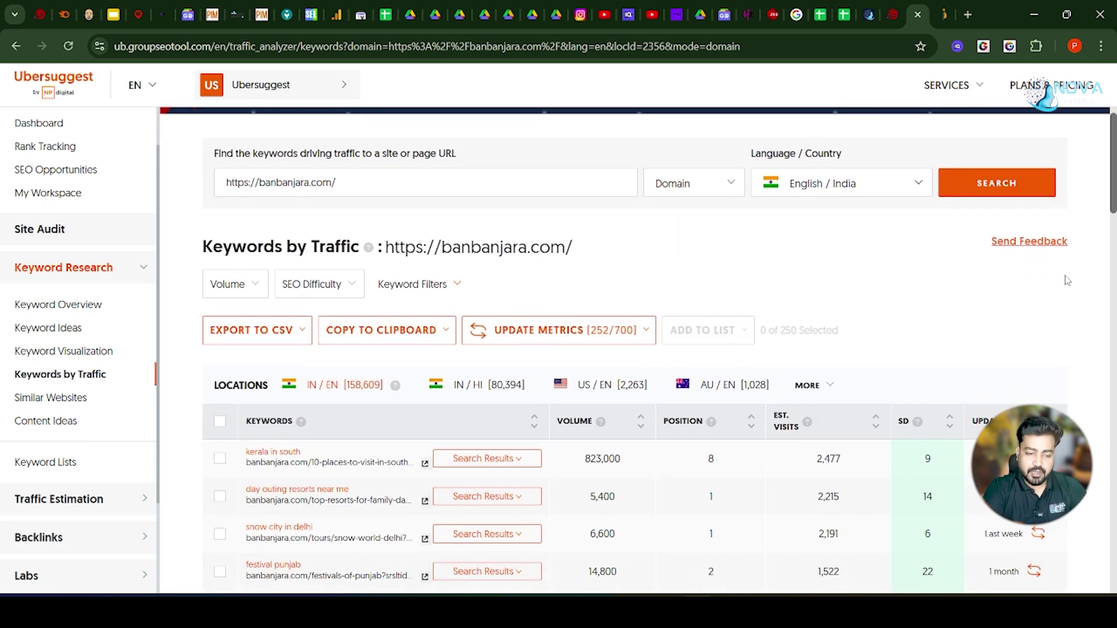
pyautogui.scroll(5, 297, 496)
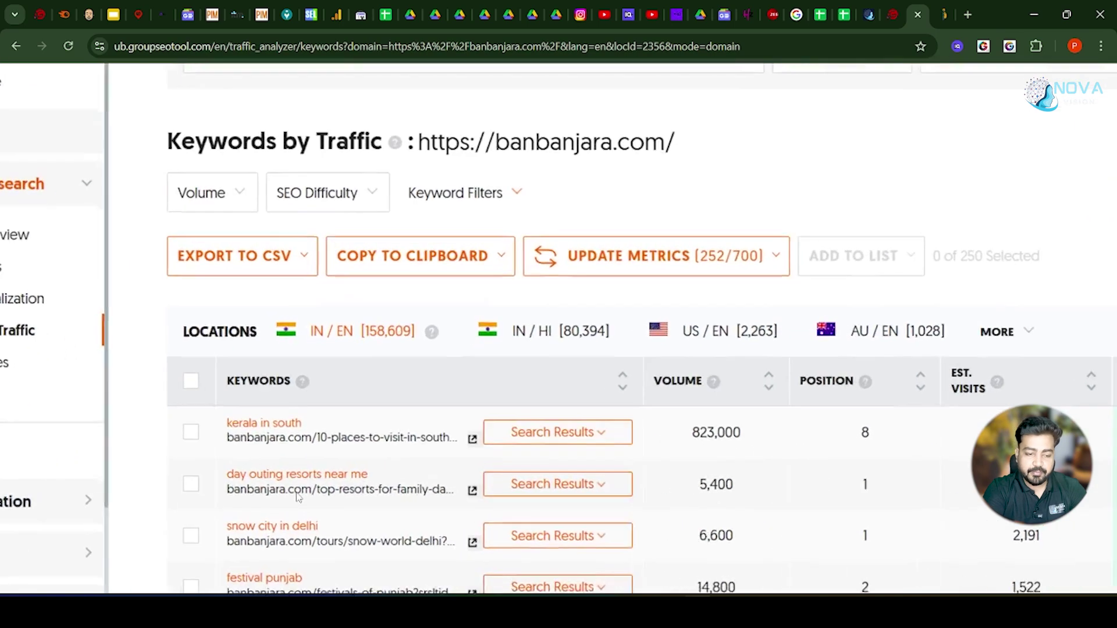
pyautogui.scroll(-1, 298, 497)
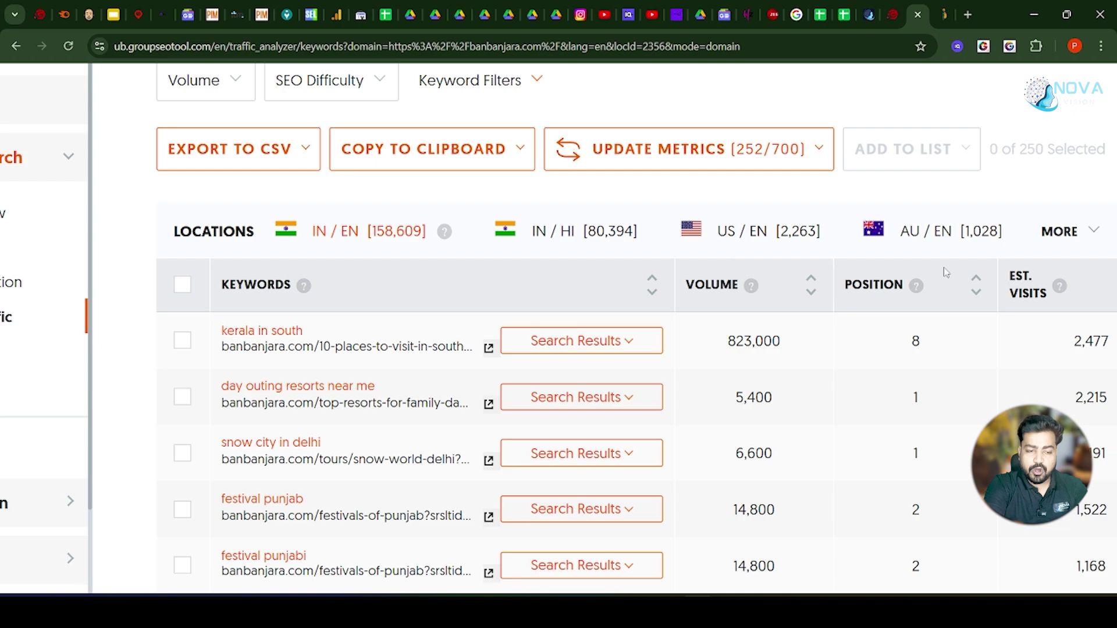
pyautogui.hscroll(2, 487, 361)
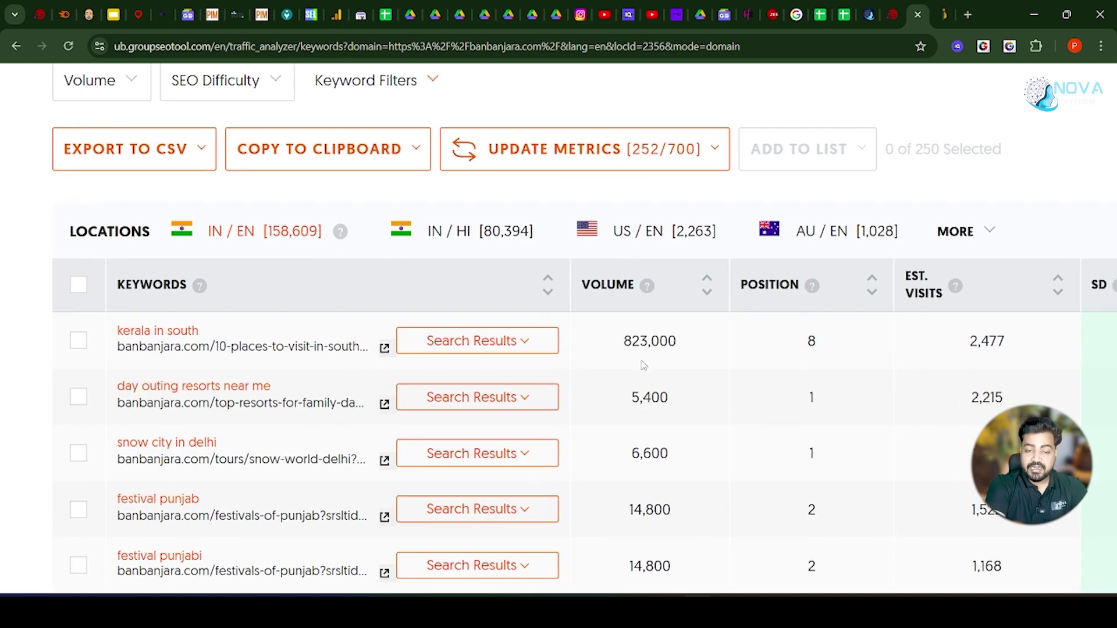
pyautogui.hscroll(3, 849, 359)
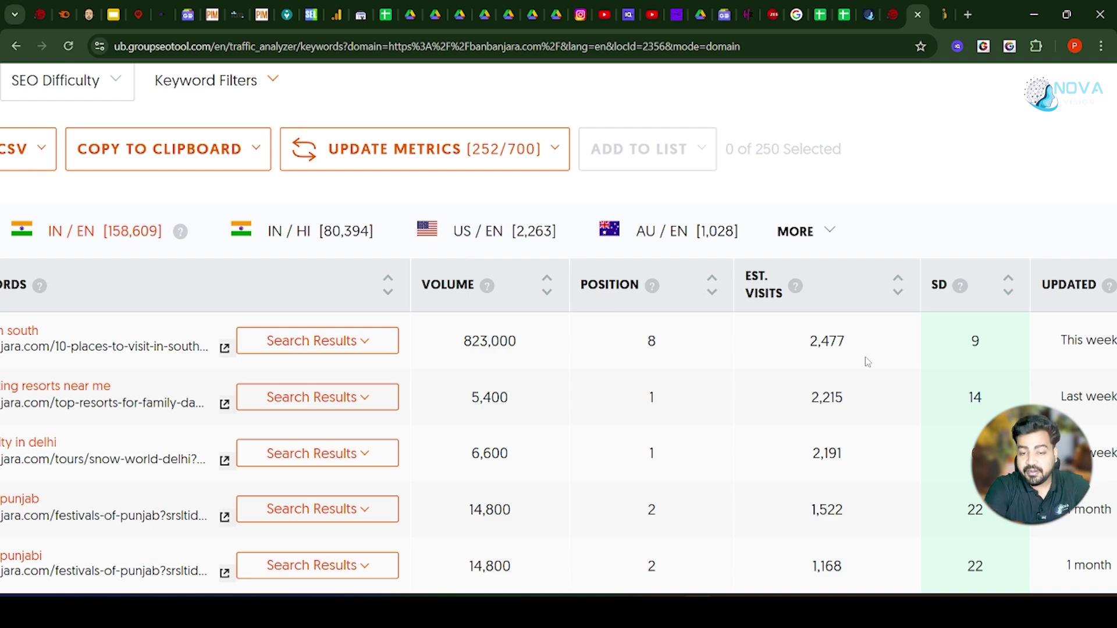
pyautogui.hscroll(3, 1029, 314)
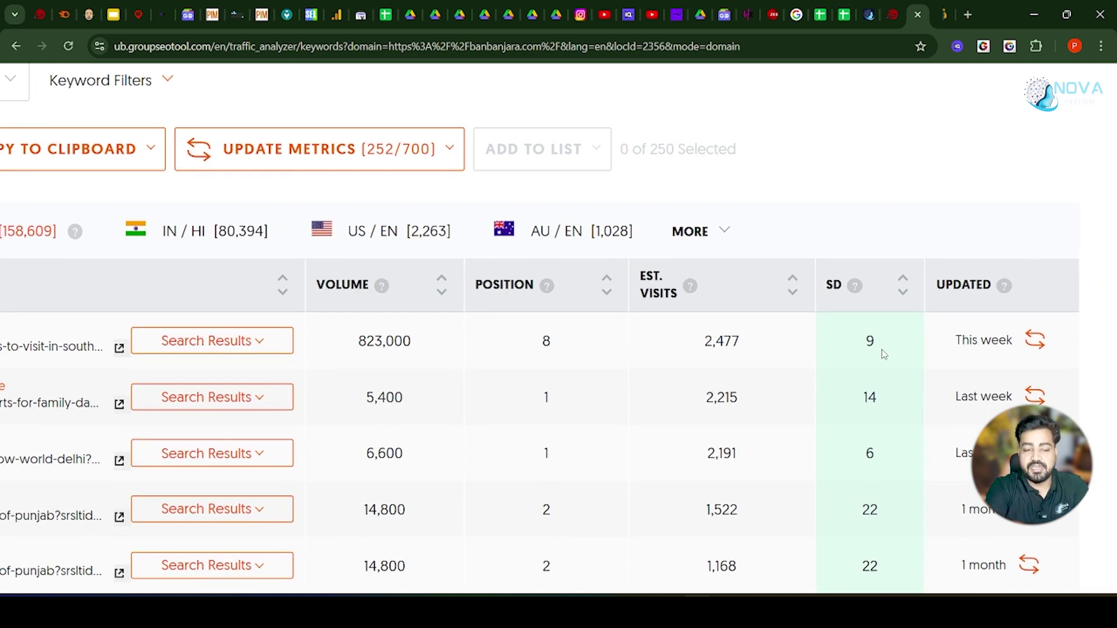
pyautogui.hscroll(-10, 882, 354)
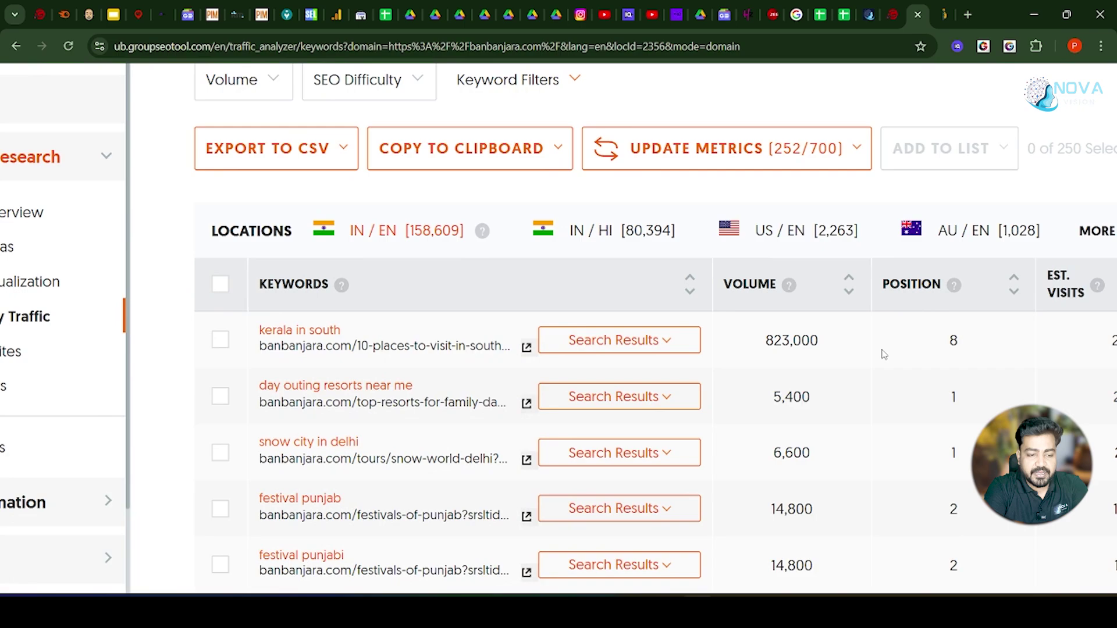
pyautogui.hscroll(8, 400, 431)
pyautogui.hotkey('ctrl', '0')
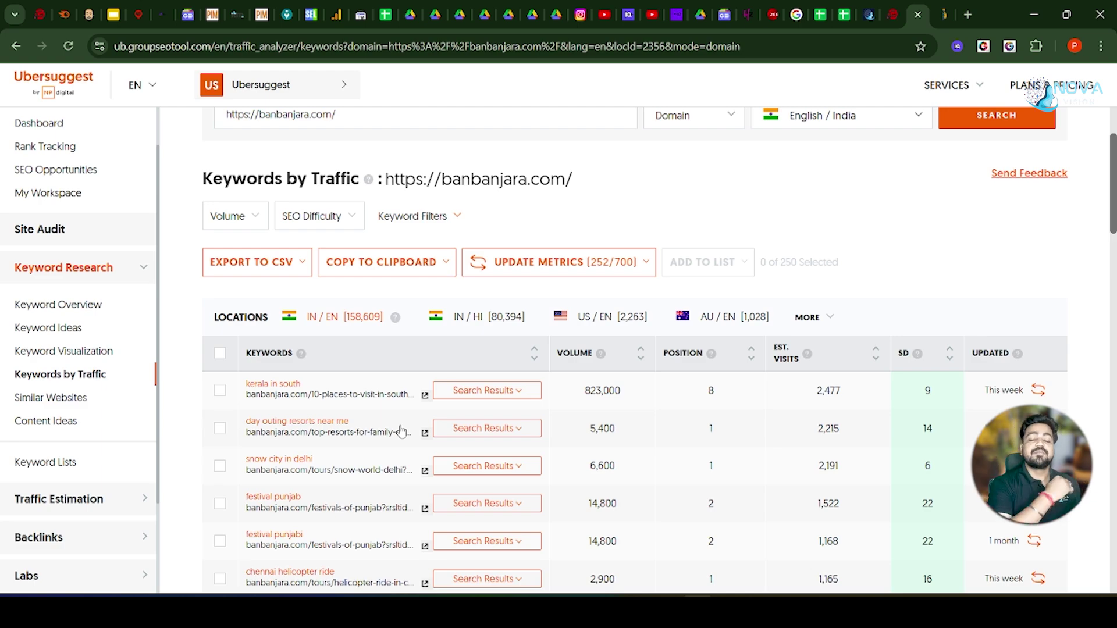
# Open the similar websites for banbanjara.com and review the competitors' organic traffic, common keywords, keyword gaps and backlinks.
pyautogui.click(70, 399)
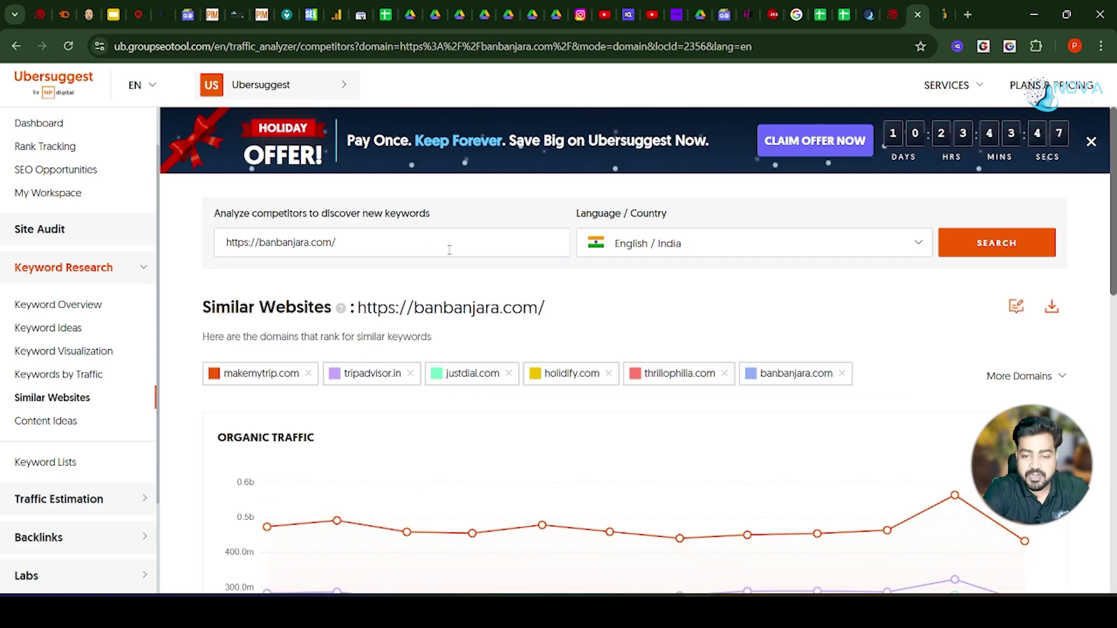
pyautogui.scroll(-1, 971, 270)
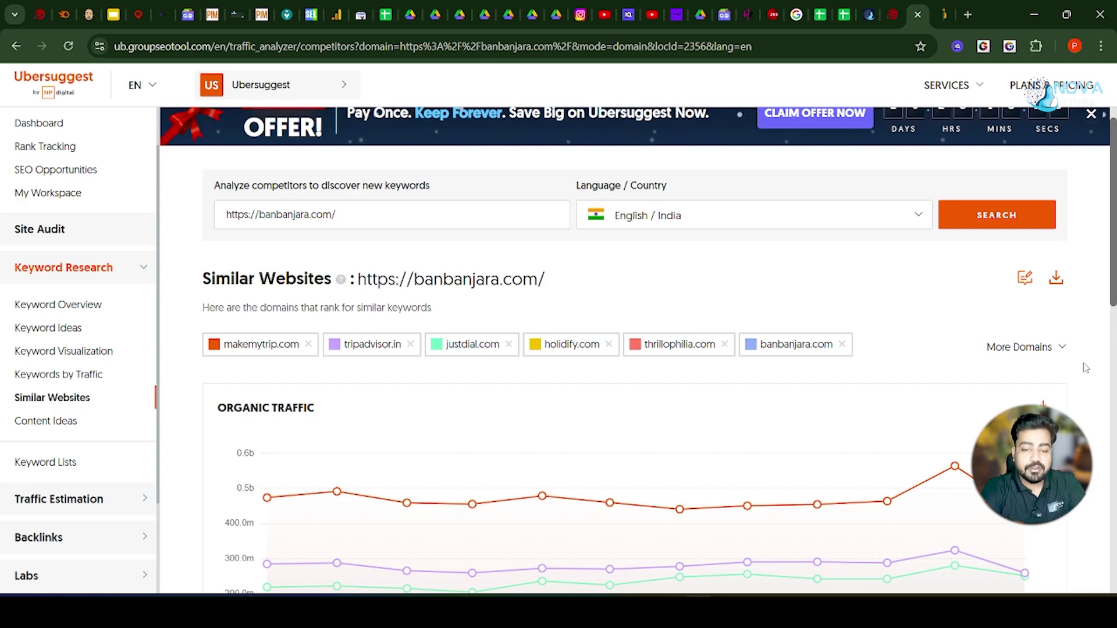
pyautogui.scroll(-2, 1077, 370)
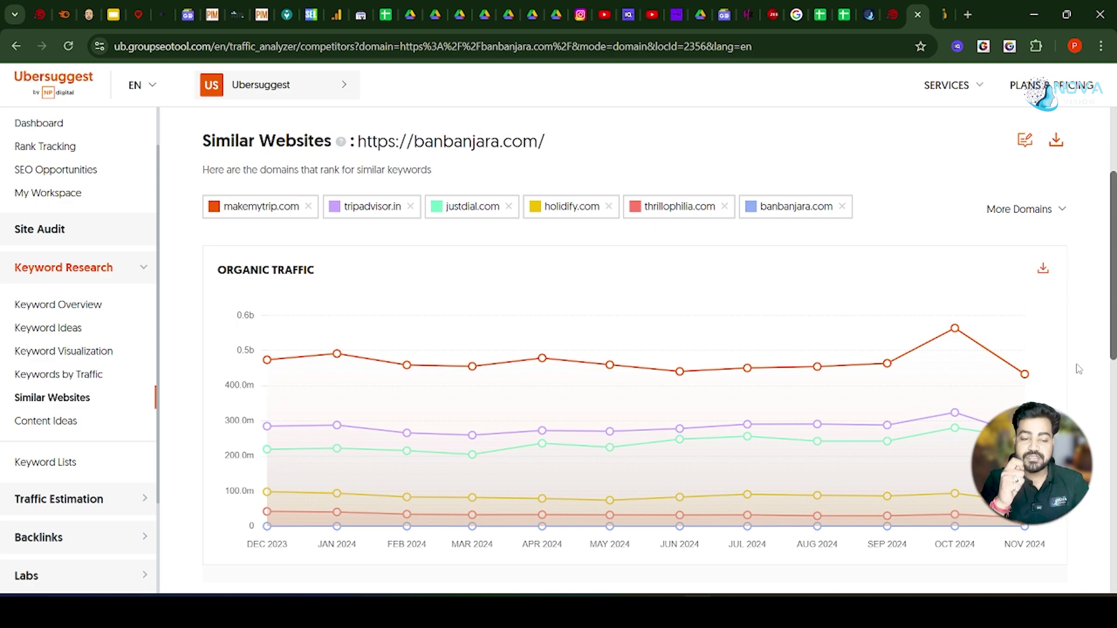
pyautogui.moveTo(1012, 360)
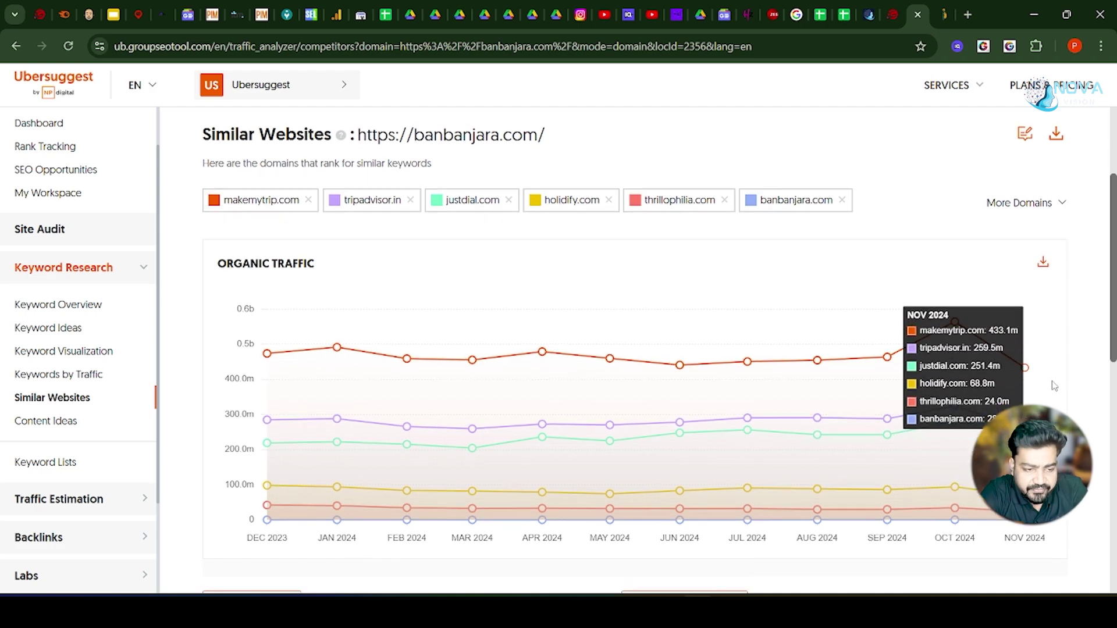
pyautogui.scroll(-2, 1054, 386)
pyautogui.scroll(-6, 1054, 385)
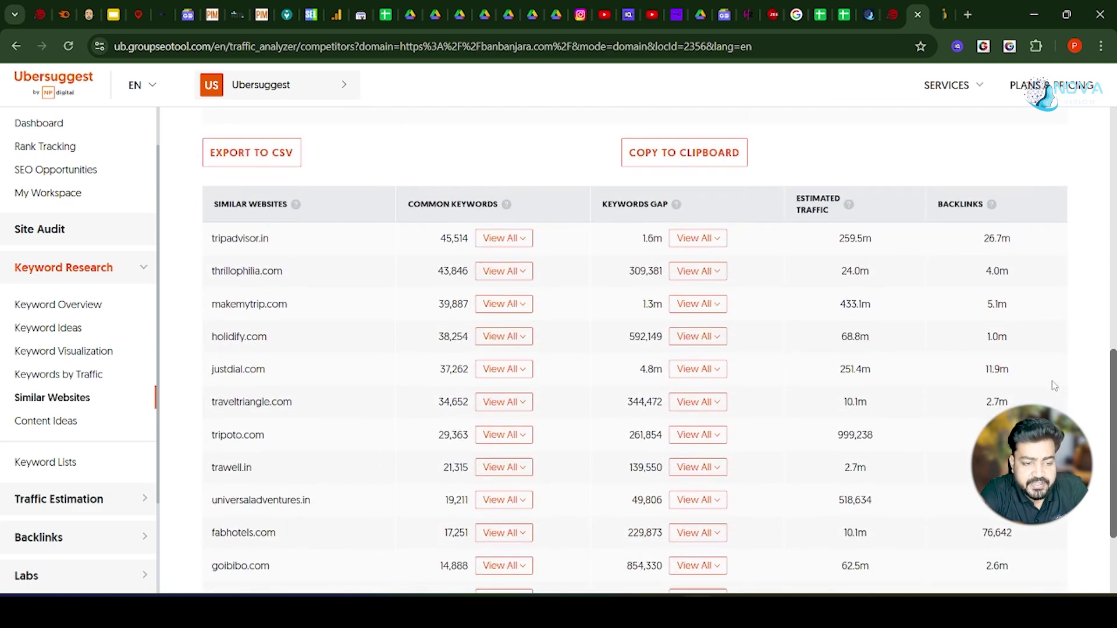
# Compare banbanjara.com's similar websites using the organic traffic chart and the common keywords and keywords gap columns.
pyautogui.scroll(2, 923, 372)
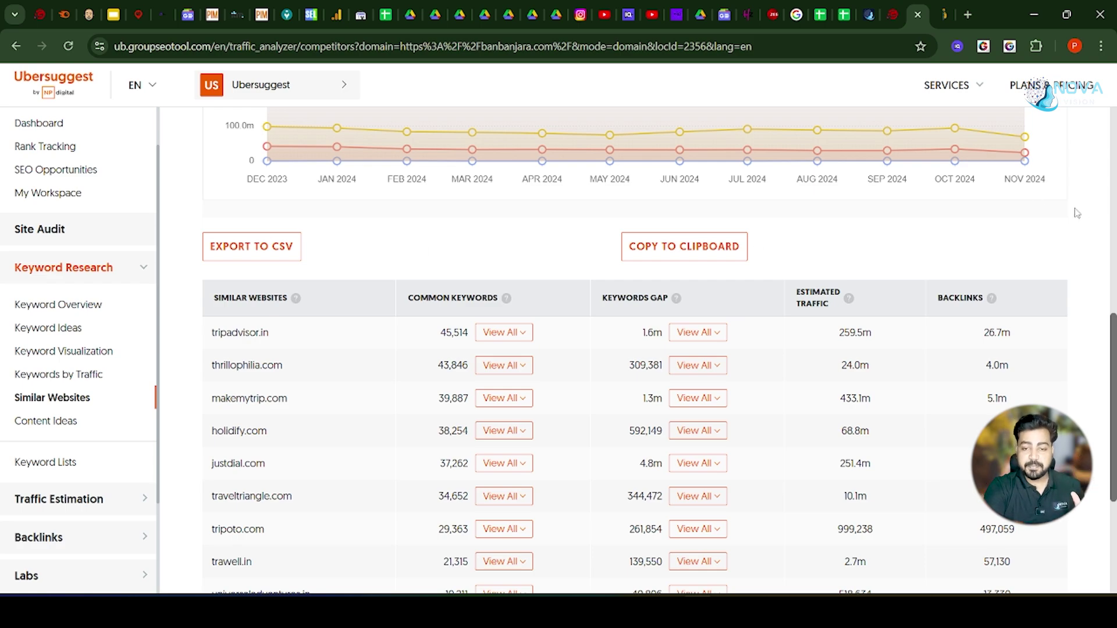
pyautogui.scroll(10, 1085, 216)
pyautogui.scroll(-8, 1086, 217)
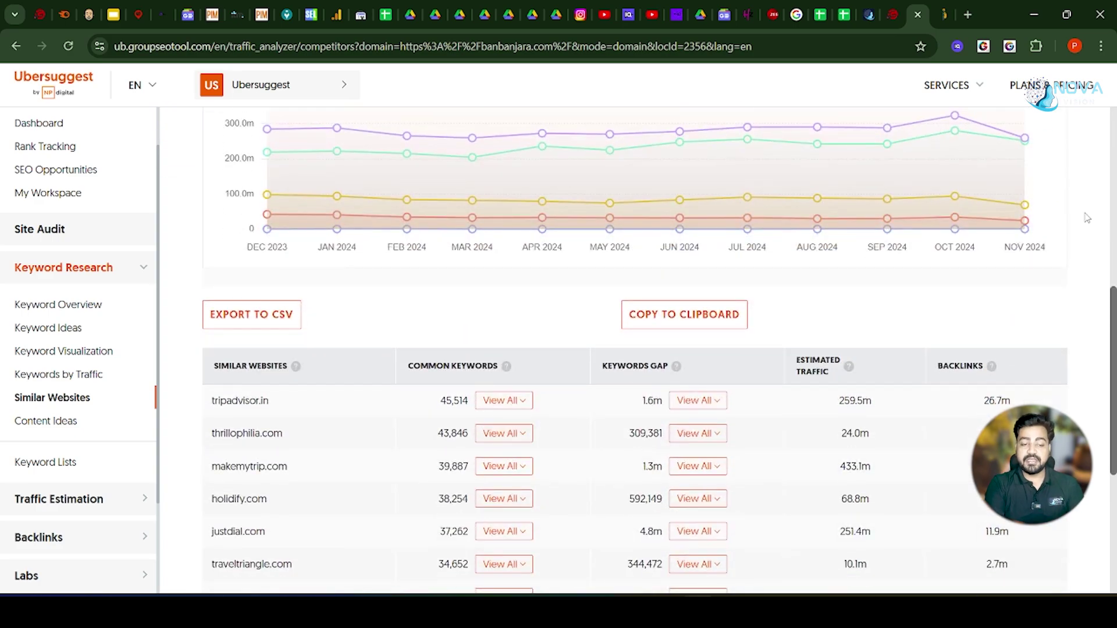
pyautogui.scroll(5, 279, 396)
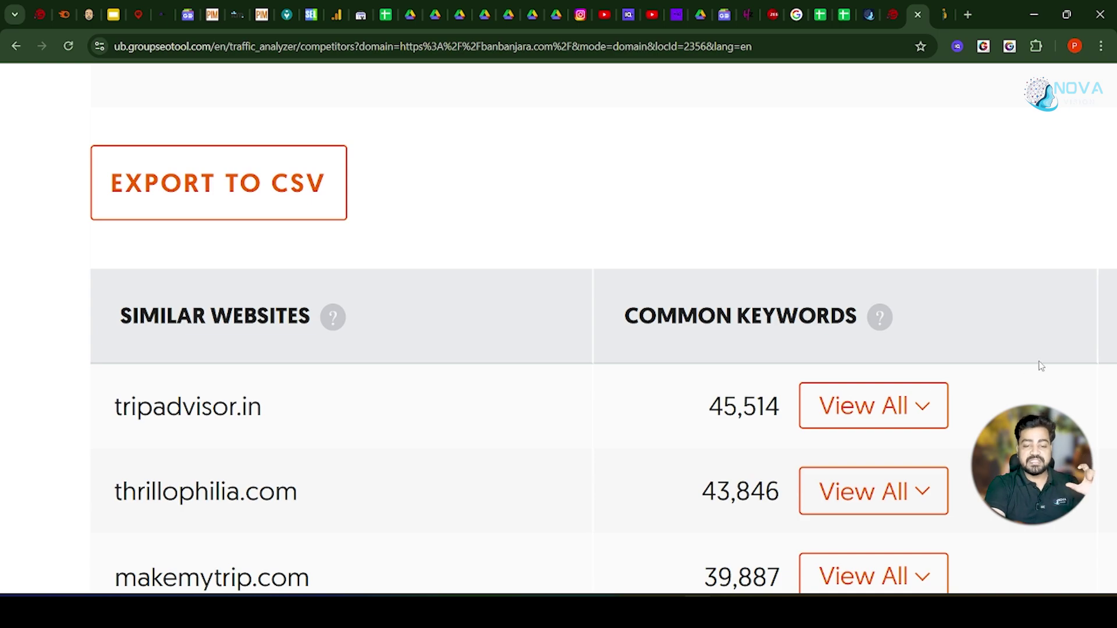
pyautogui.hscroll(8, 1041, 366)
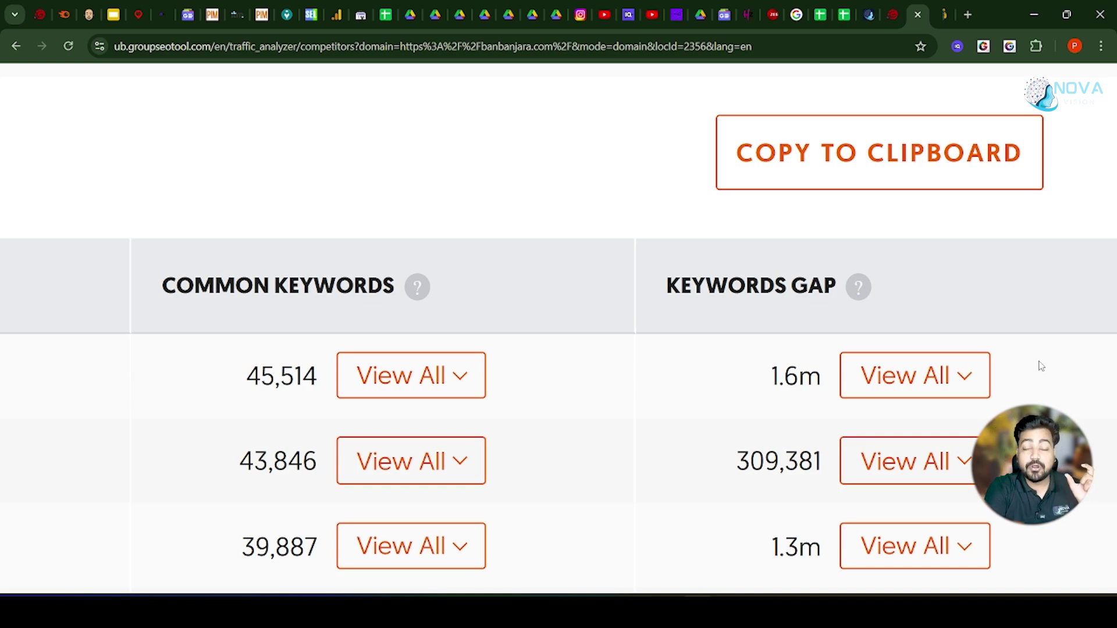
pyautogui.scroll(-5, 1041, 366)
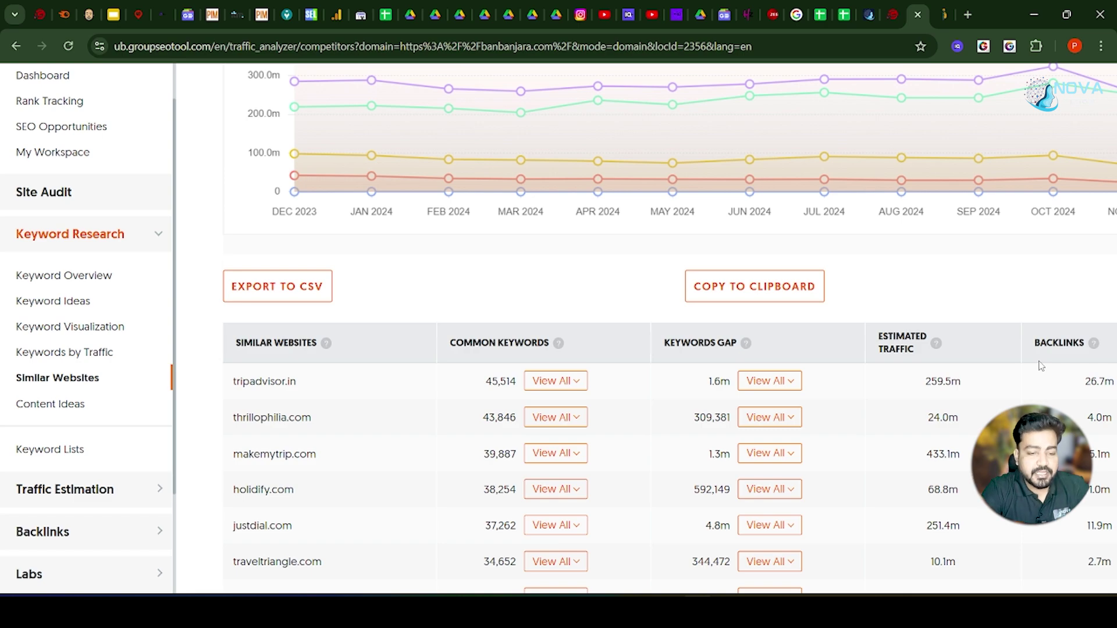
pyautogui.scroll(8, 401, 283)
pyautogui.hotkey('ctrl', '-')
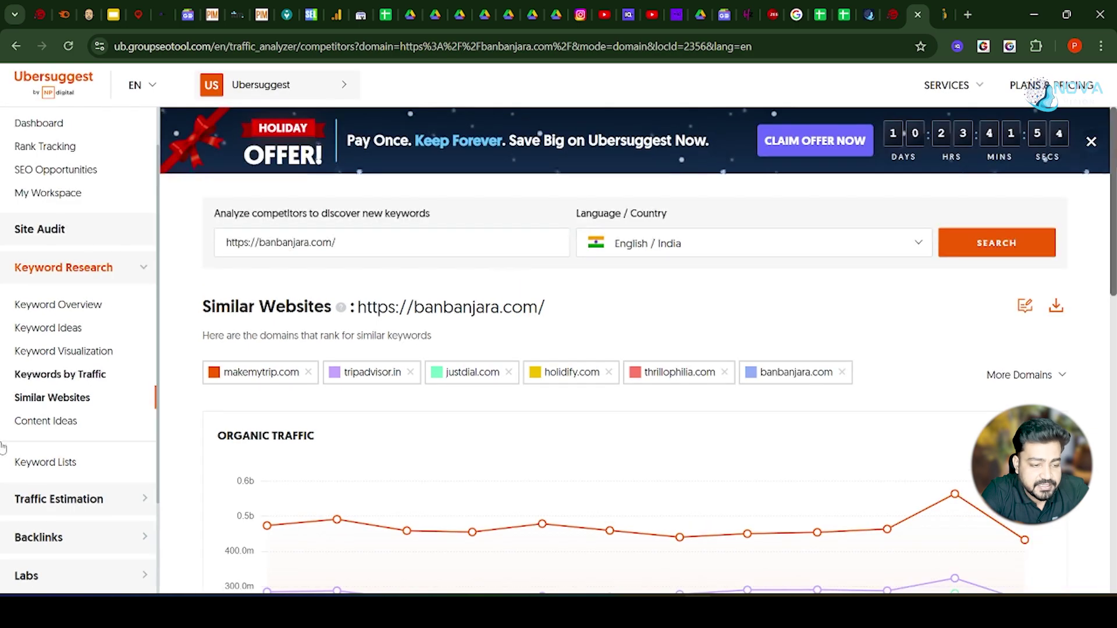
# Open the content ideas for "Digital Marketing" in English / India and review the pages' titles, estimated visits, backlinks and social shares.
pyautogui.click(46, 420)
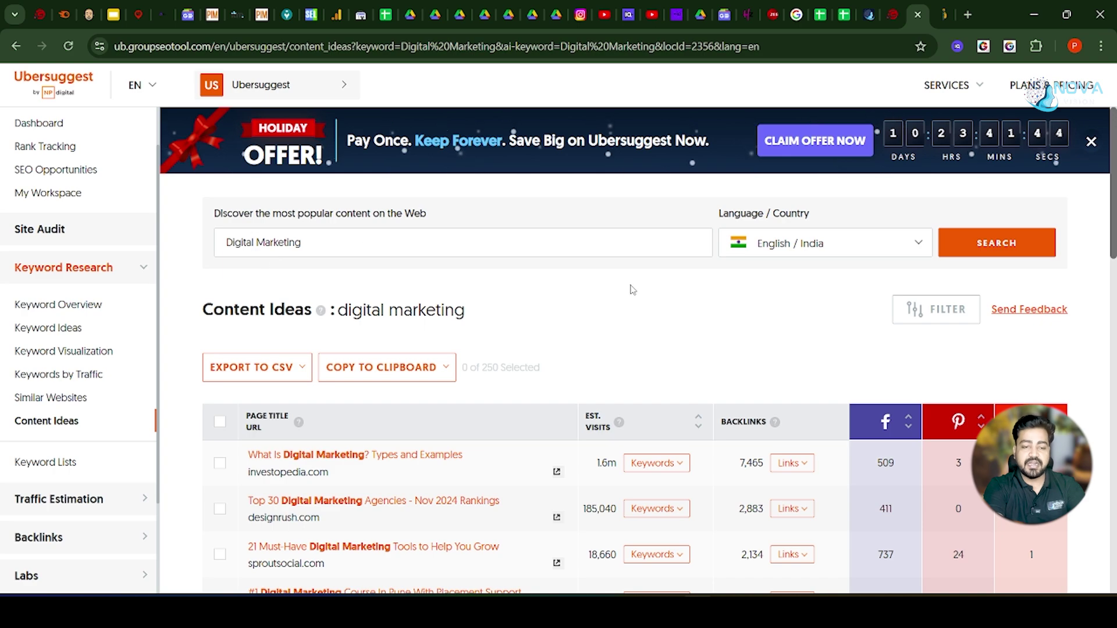
pyautogui.scroll(-1, 633, 289)
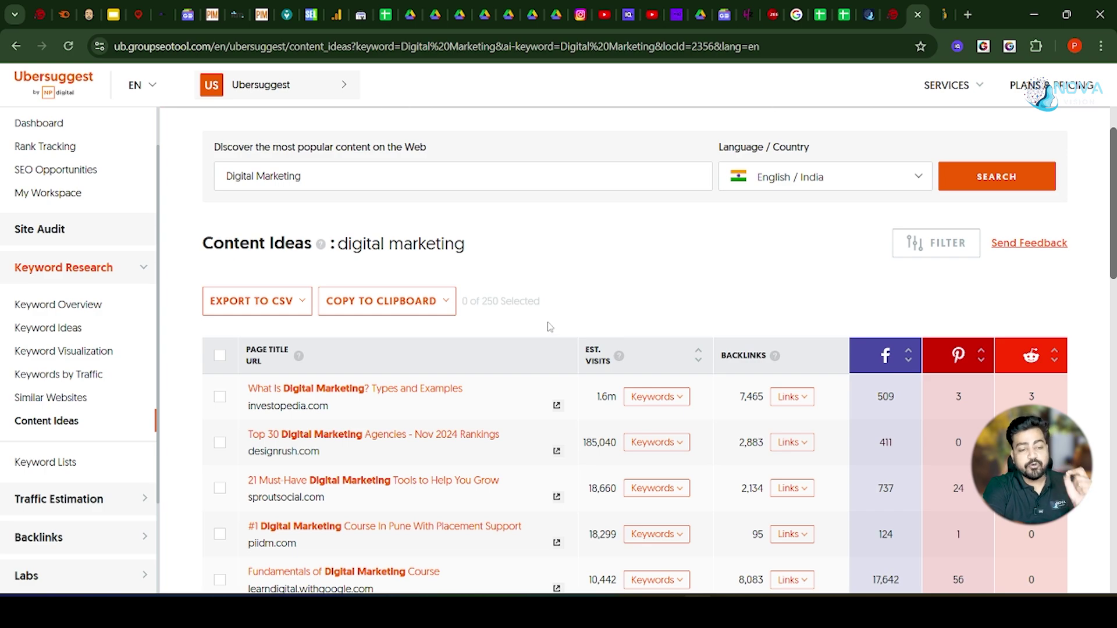
pyautogui.scroll(-2, 546, 330)
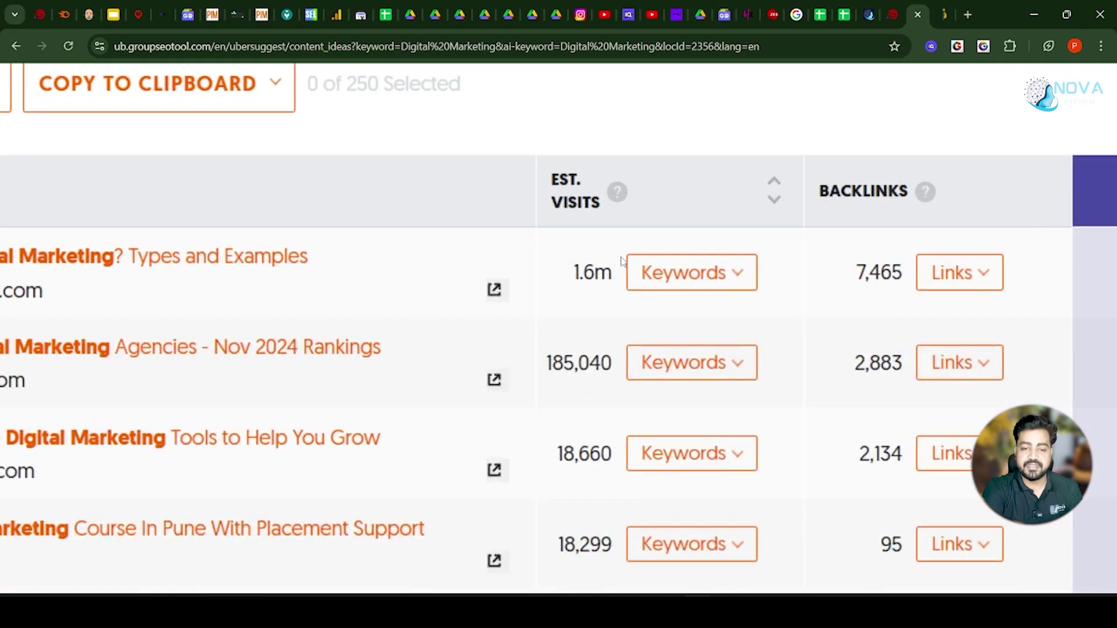
pyautogui.hscroll(3, 742, 305)
pyautogui.hscroll(-8, 742, 304)
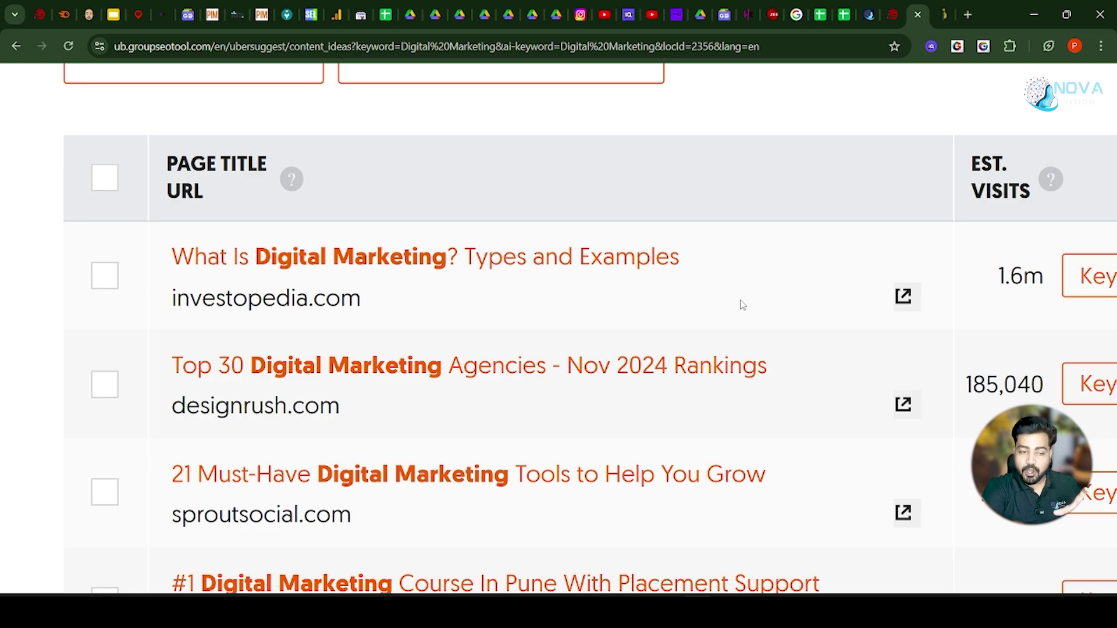
pyautogui.scroll(1, 851, 325)
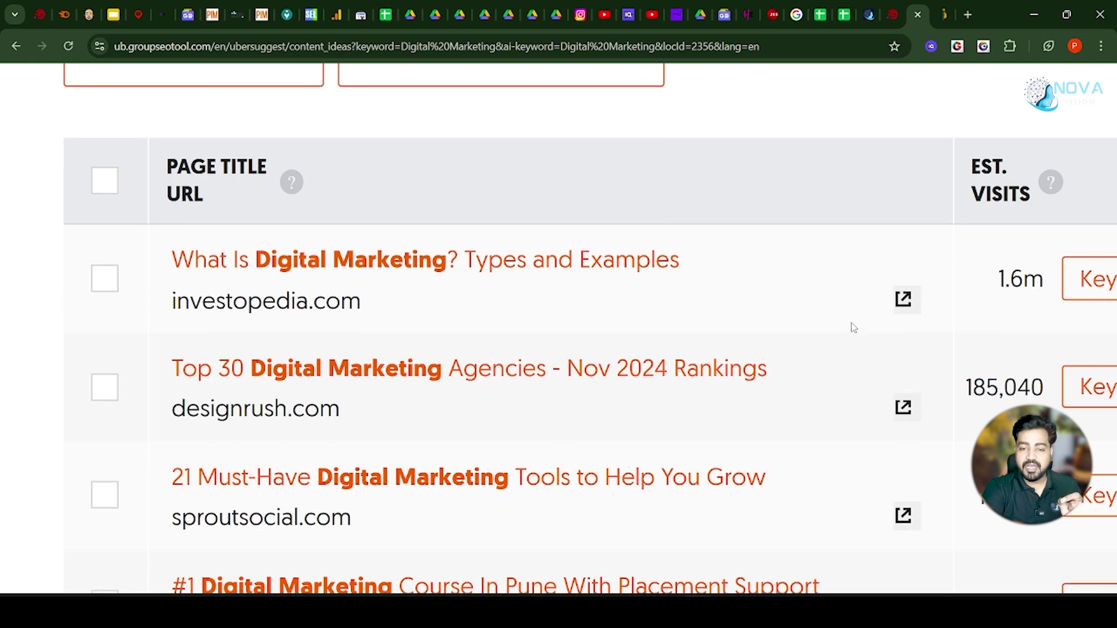
pyautogui.hscroll(5, 1015, 309)
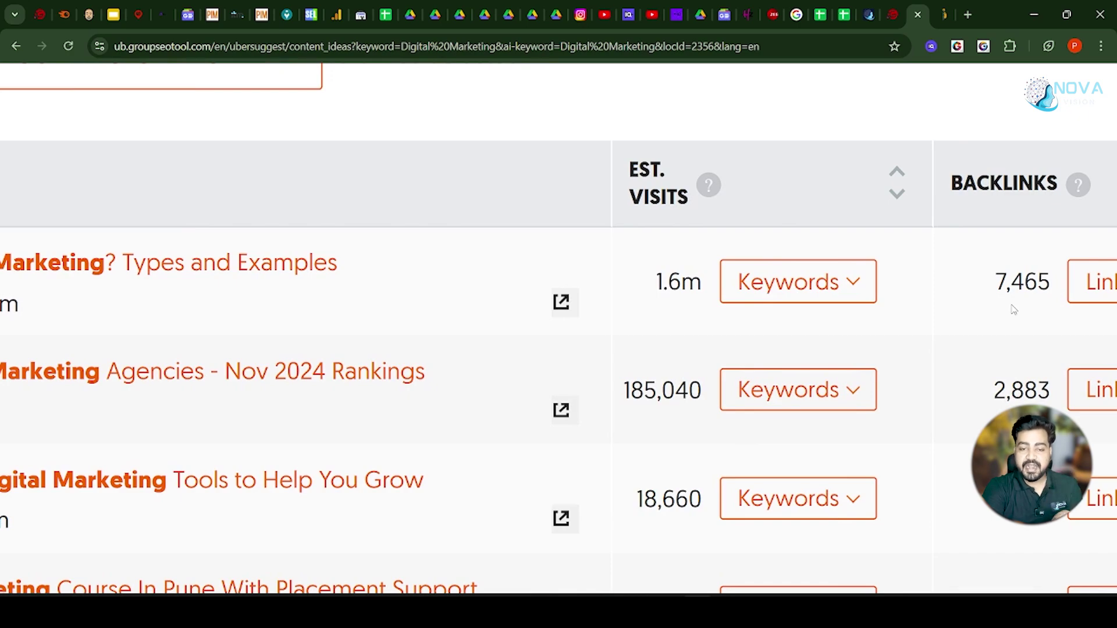
pyautogui.hscroll(4, 1013, 309)
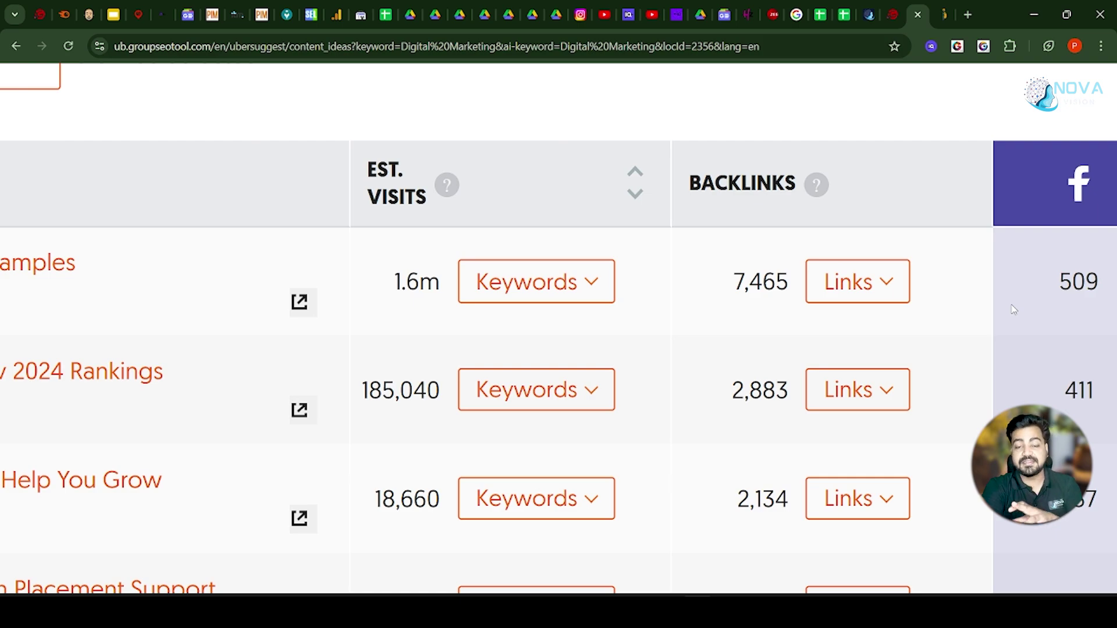
# Expand the keywords of investopedia.com's "What Is Digital Marketing? Types and Examples" page and examine their volume, position, visits and difficulty.
pyautogui.click(536, 281)
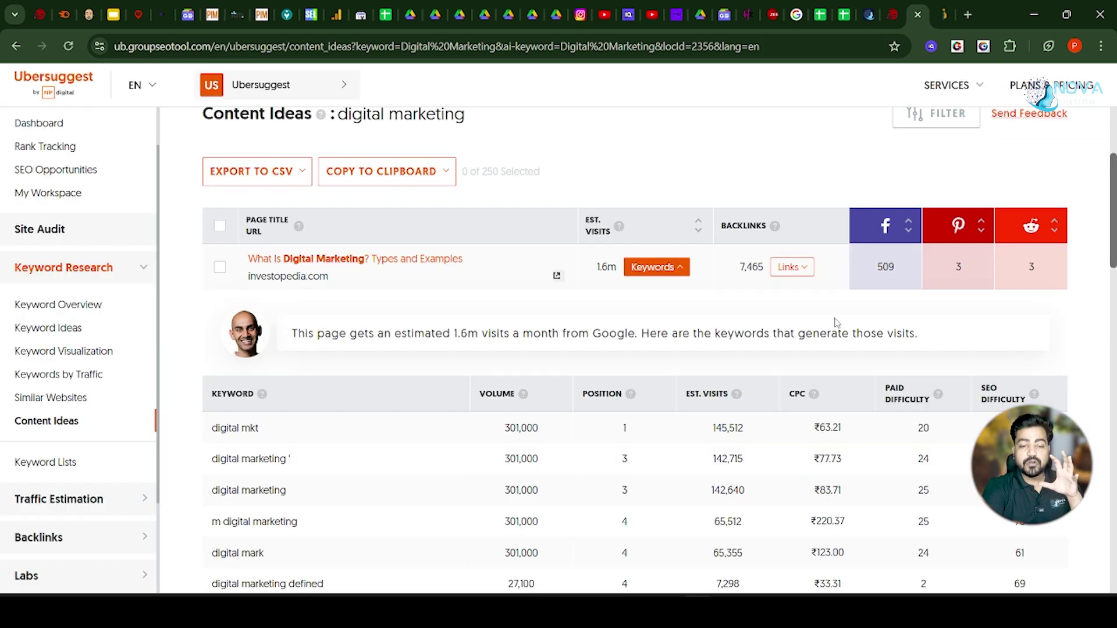
pyautogui.scroll(-3, 835, 322)
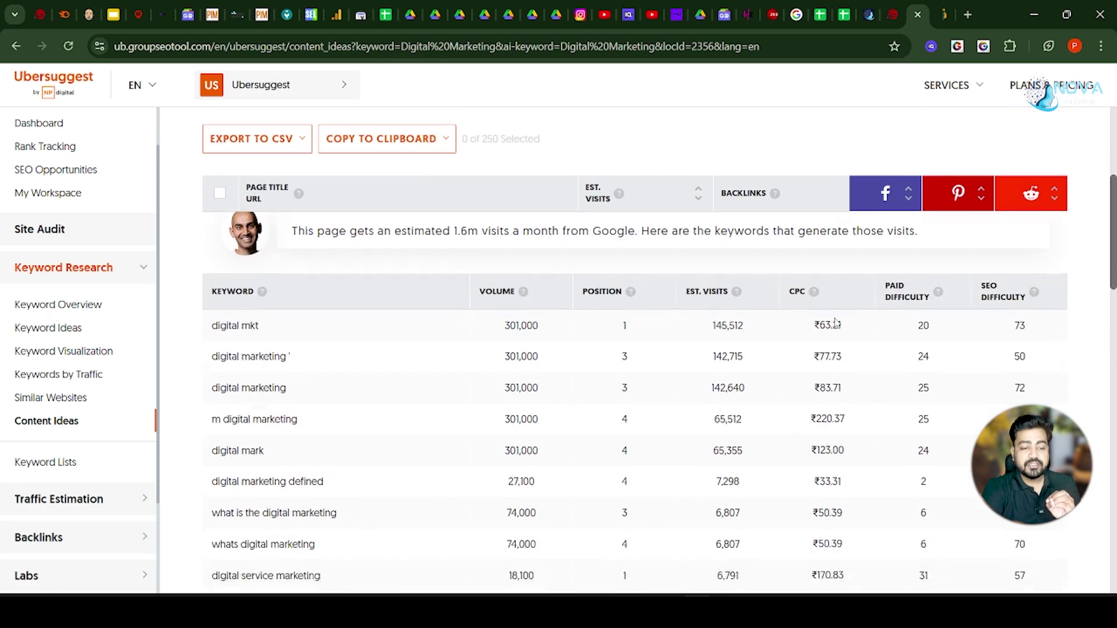
pyautogui.scroll(6, 698, 434)
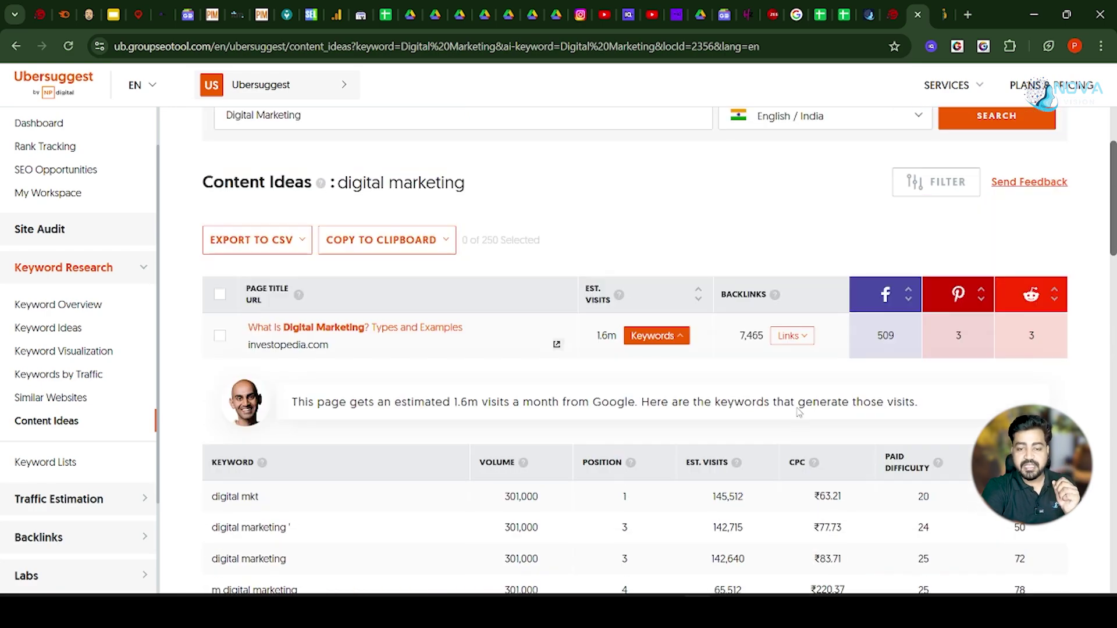